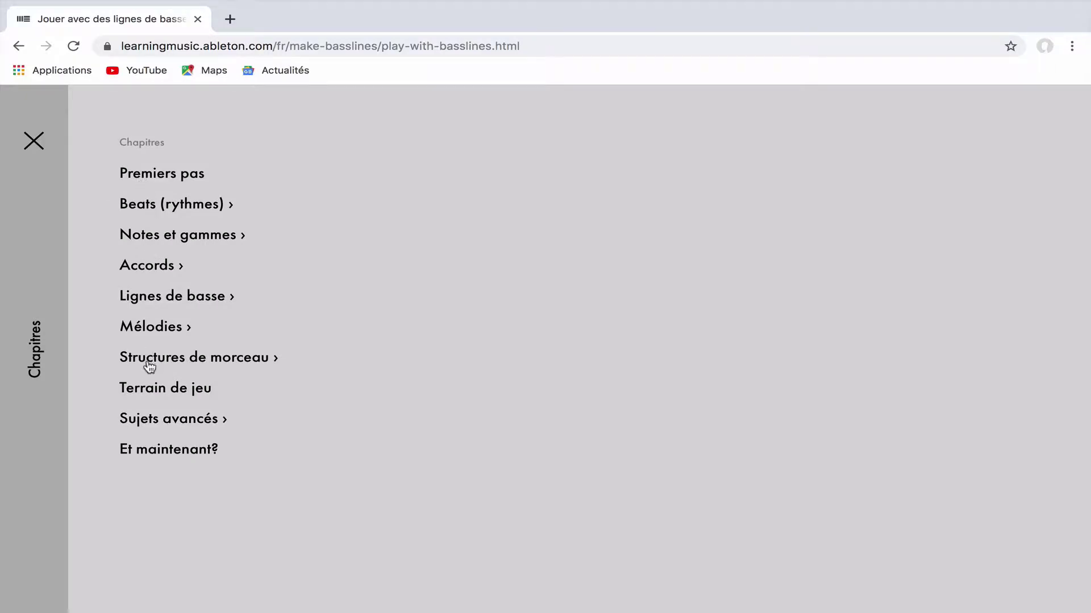
Open the Terrain de jeu playground page from the Chapitres menu.
click(137, 391)
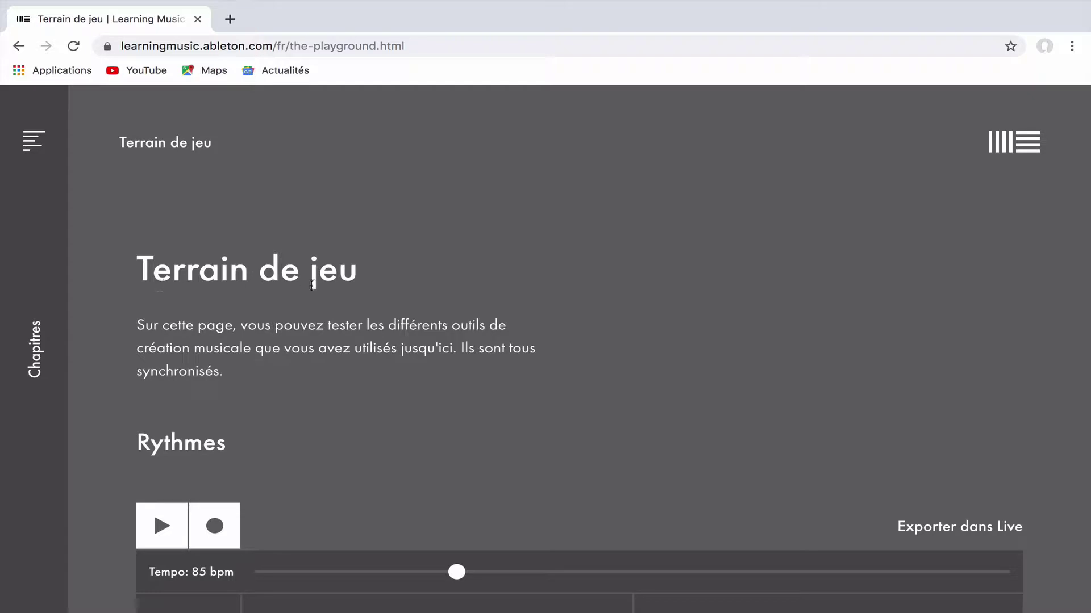
Scroll past Rythmes and Lignes de basse to the empty Accords grid, set to C Minor/Aeolian.
scroll(383, 329, down, 3)
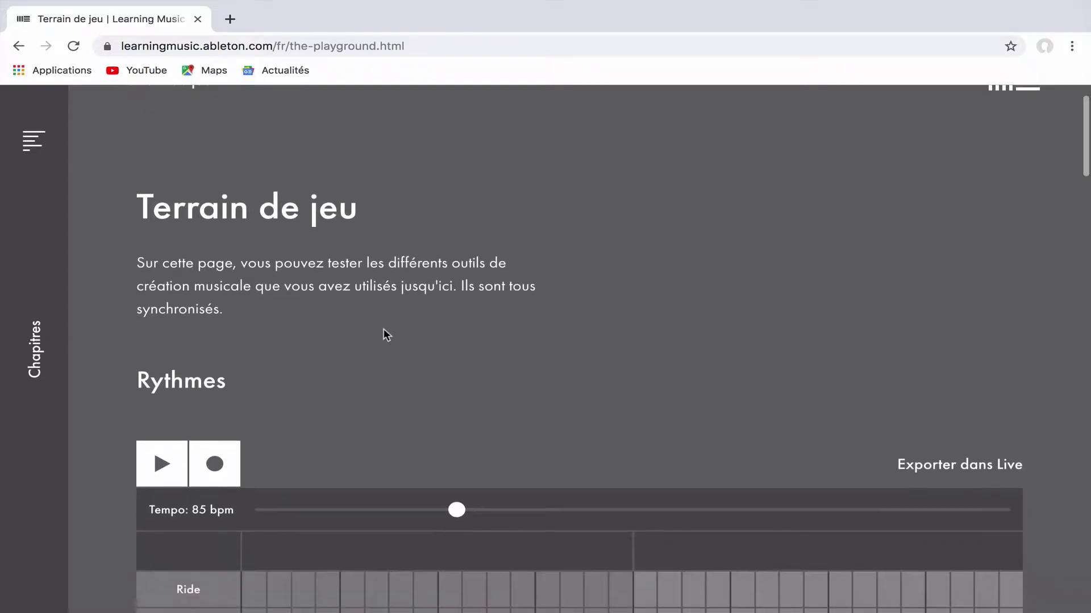
scroll(383, 329, down, 2)
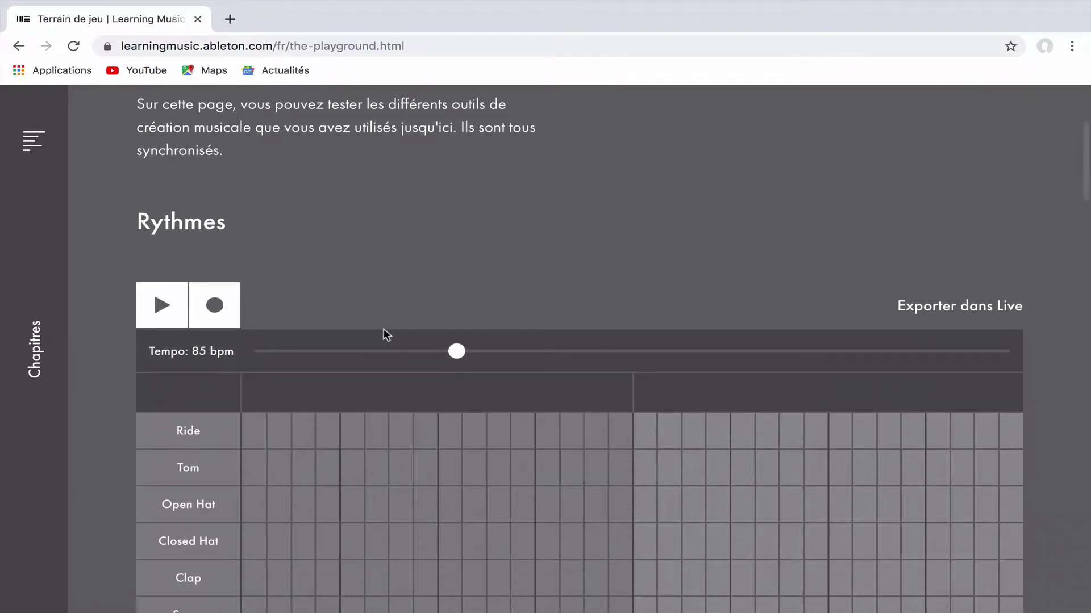
scroll(384, 334, down, 2)
scroll(384, 334, down, 3)
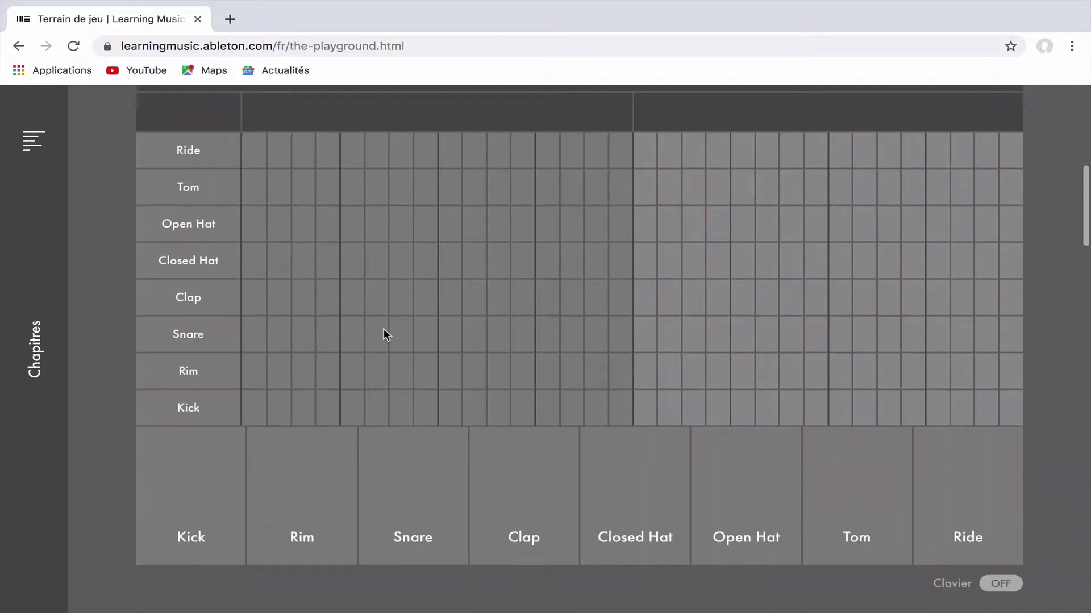
scroll(384, 334, down, 4)
scroll(384, 334, down, 3)
scroll(384, 334, down, 2)
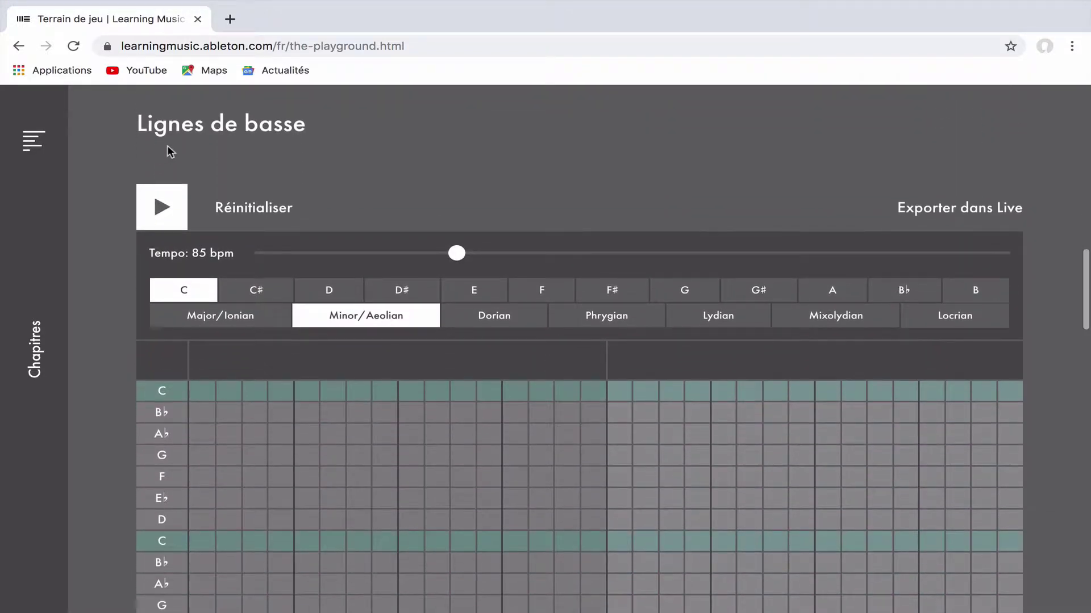
scroll(306, 186, down, 5)
scroll(306, 189, down, 4)
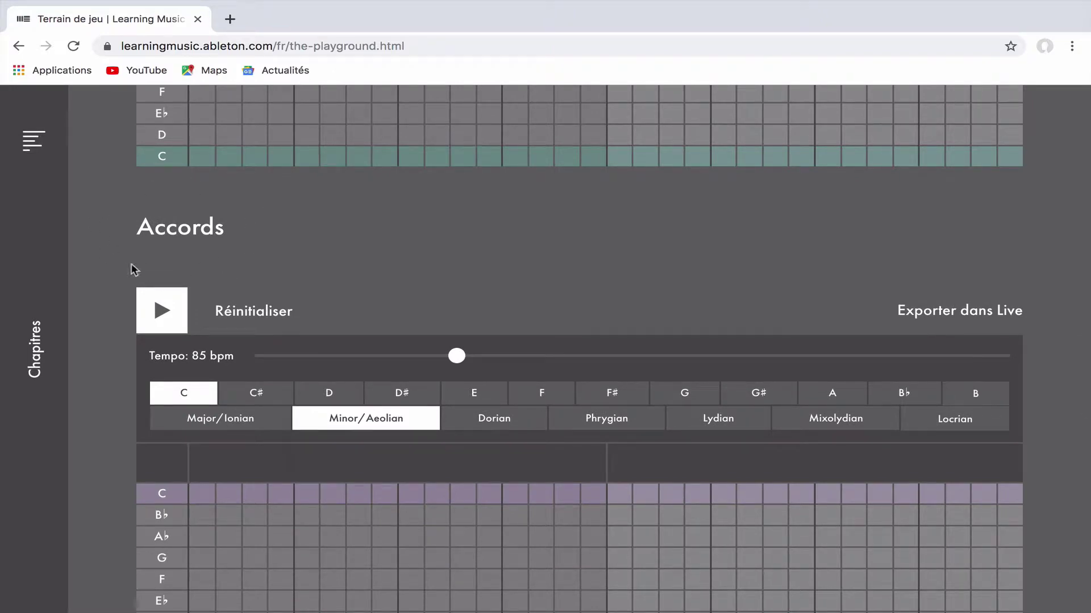
scroll(264, 299, down, 7)
scroll(266, 299, down, 4)
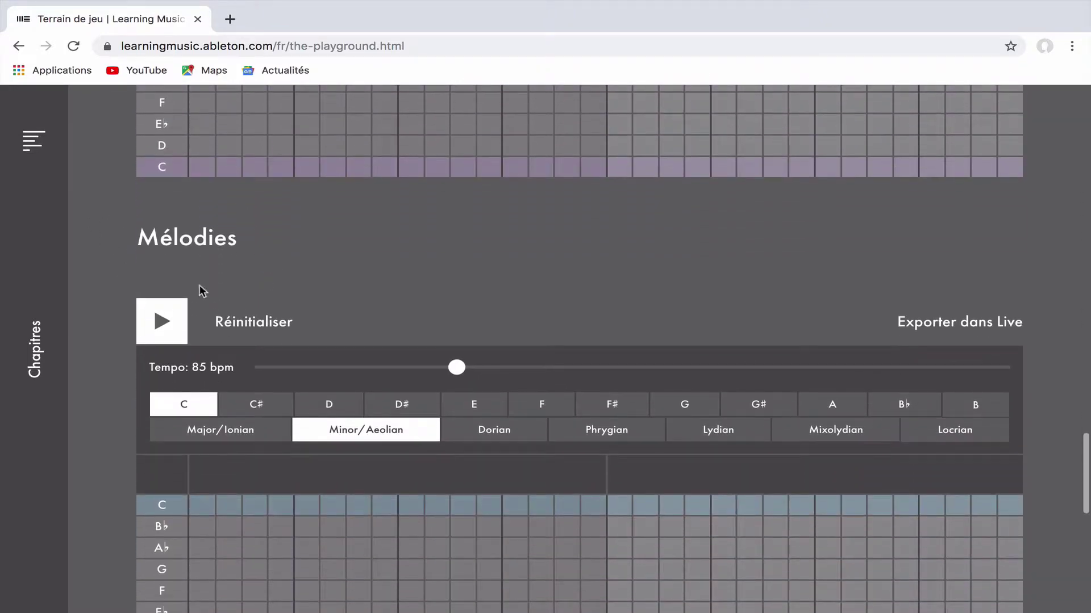
scroll(255, 239, up, 3)
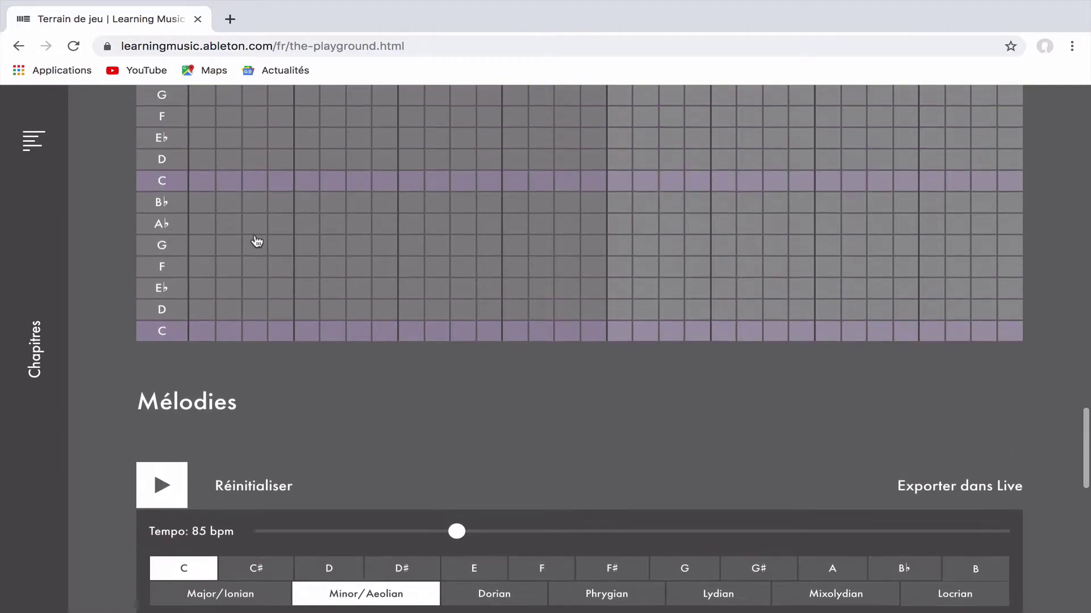
scroll(257, 242, up, 3)
scroll(257, 241, up, 2)
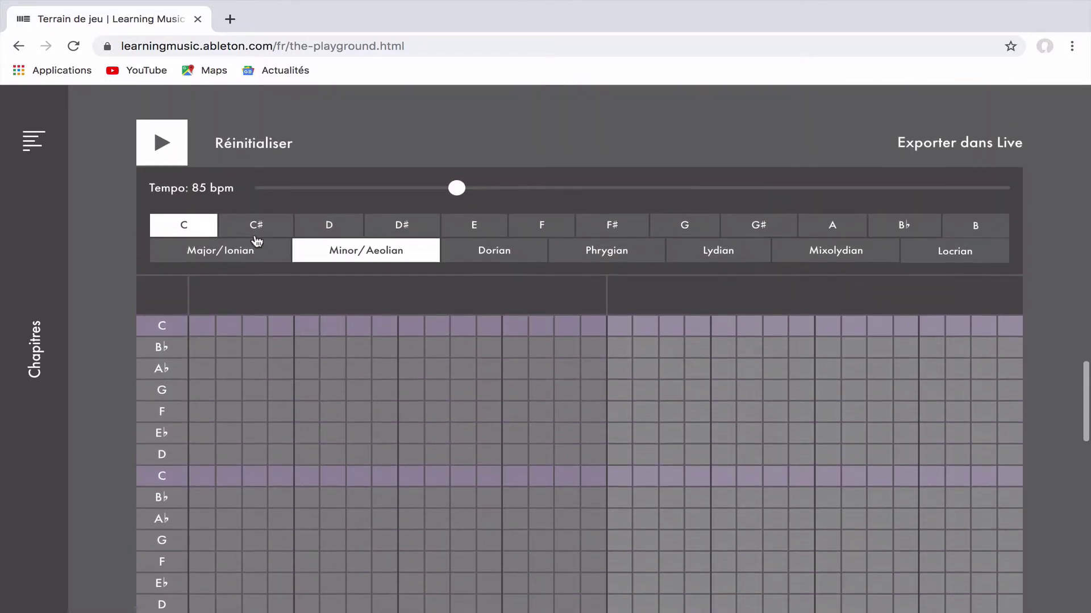
scroll(256, 240, up, 2)
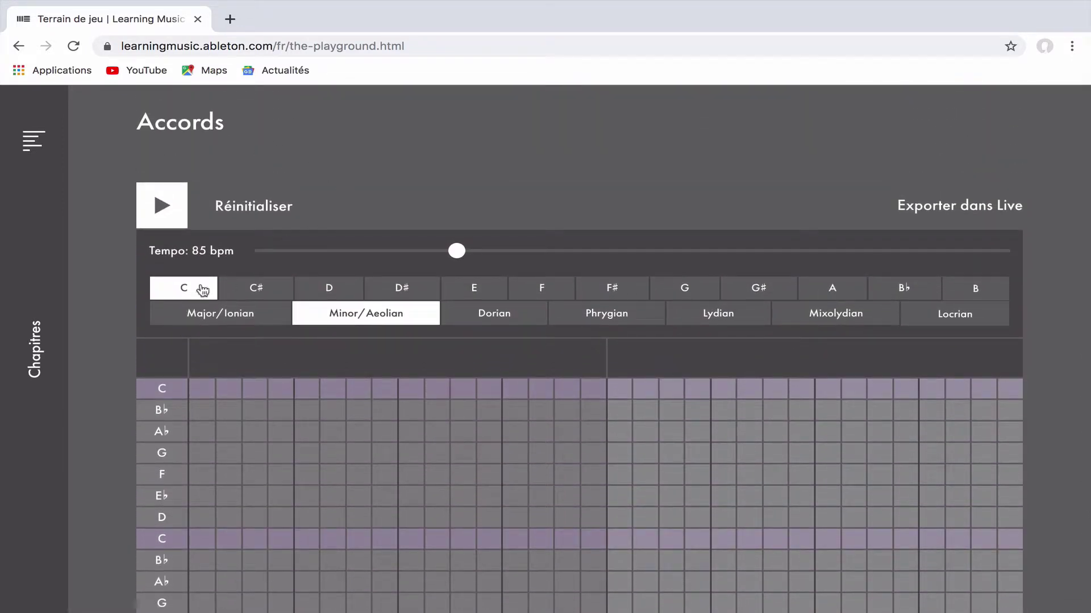
Switch Accords to Major/Ionian and add a C–E–G chord spanning the first eight steps.
click(215, 319)
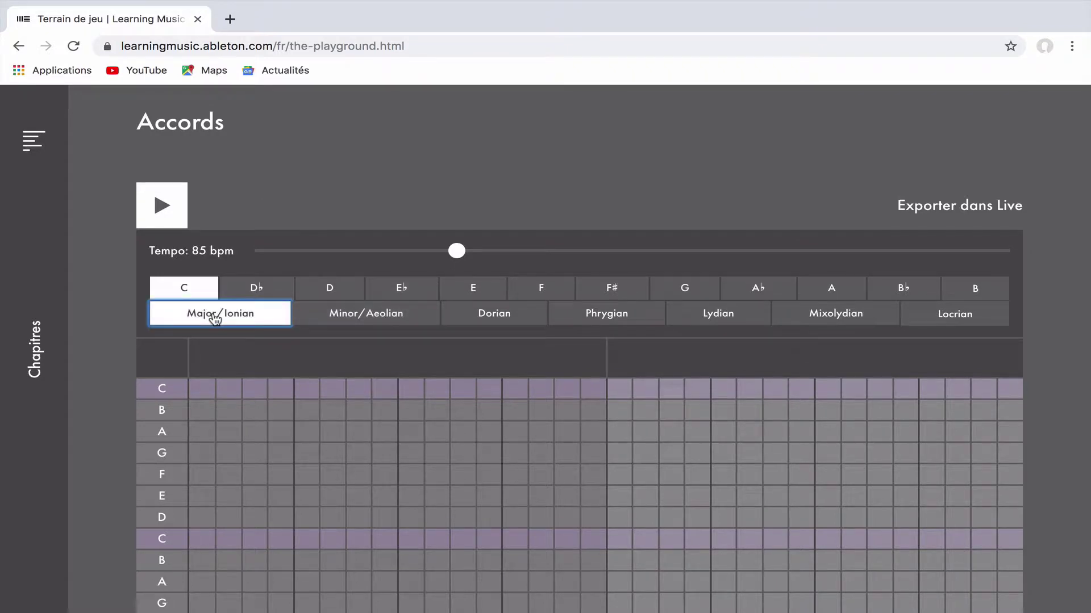
scroll(293, 329, down, 2)
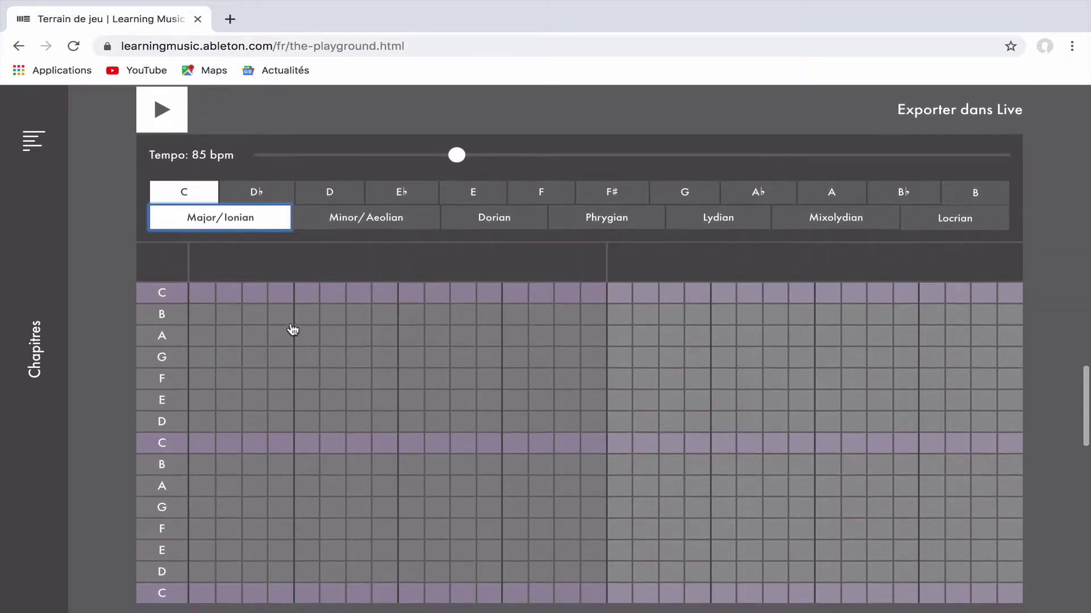
click(208, 593)
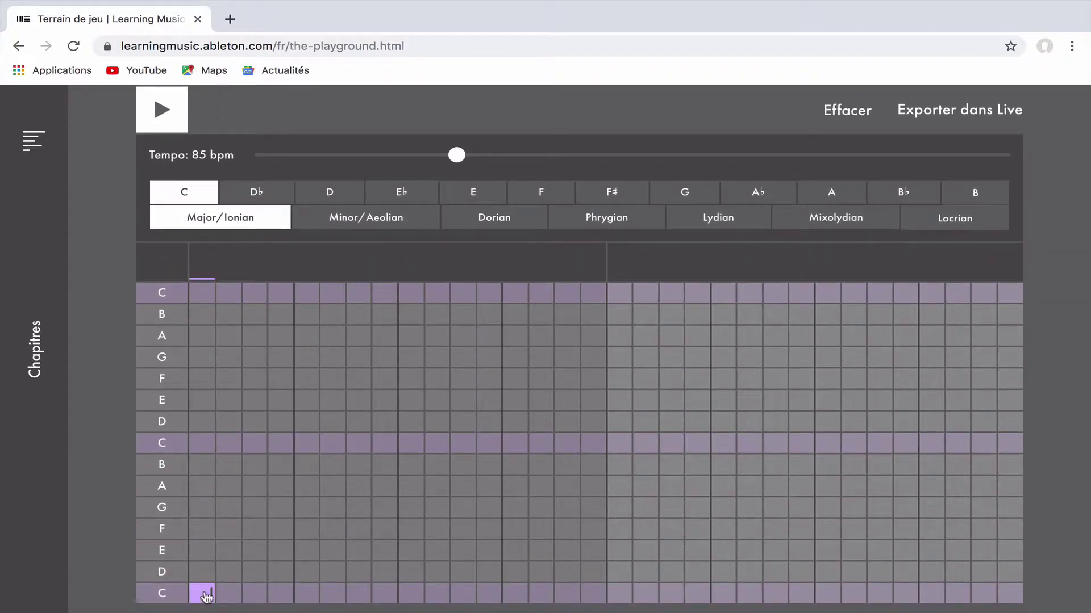
click(204, 549)
click(207, 511)
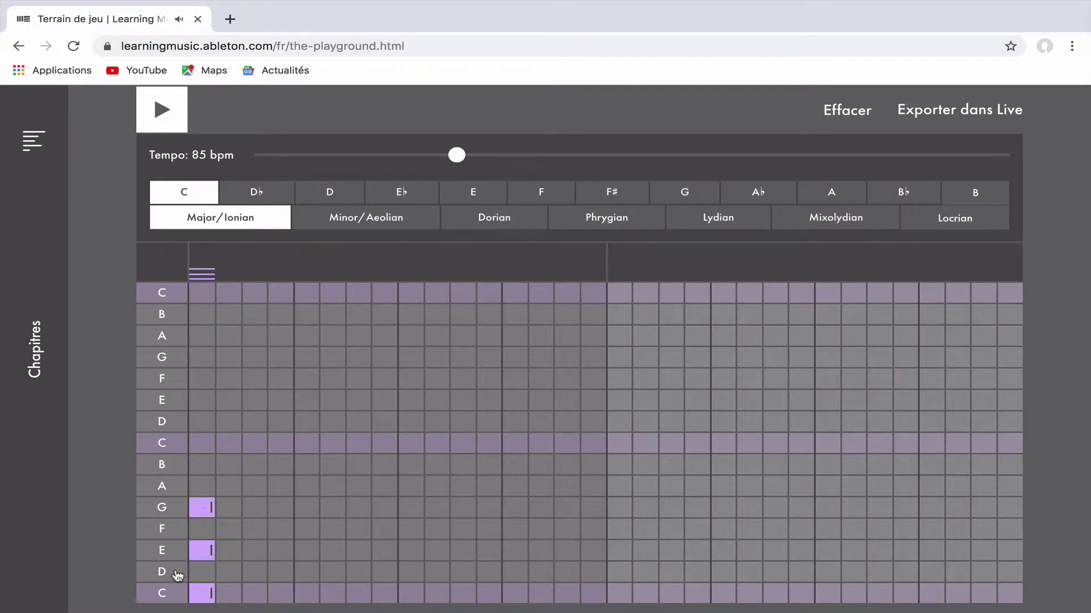
drag(209, 482, 232, 602)
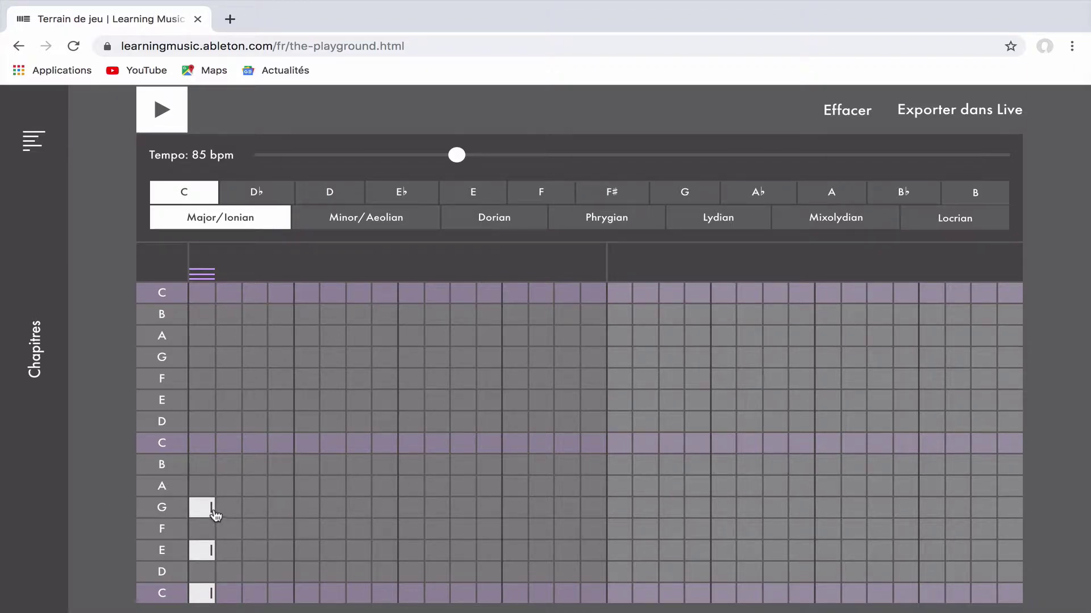
drag(213, 514, 385, 528)
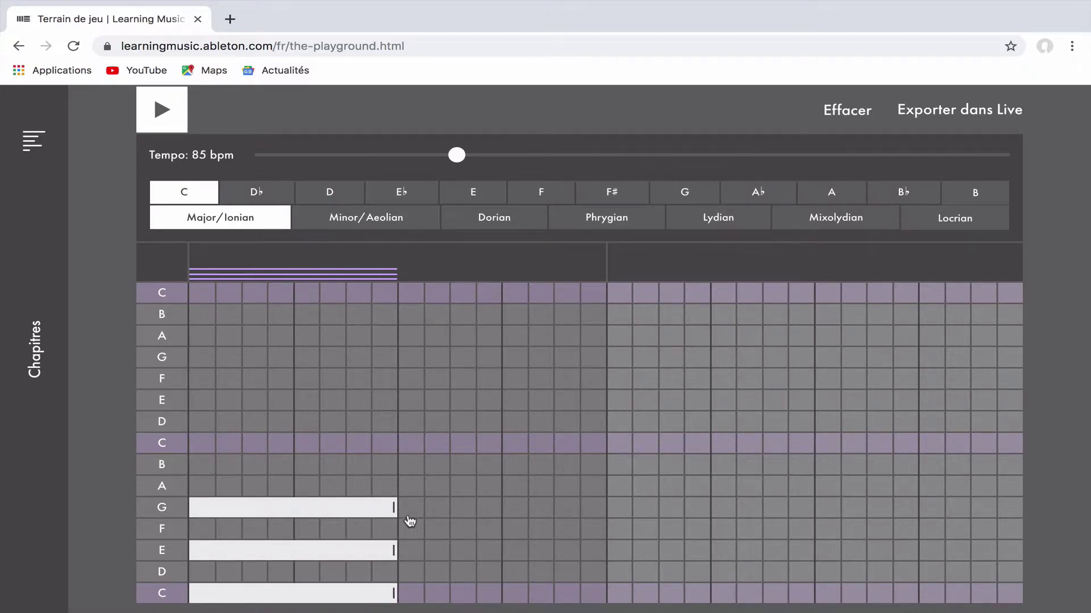
scroll(410, 522, down, 3)
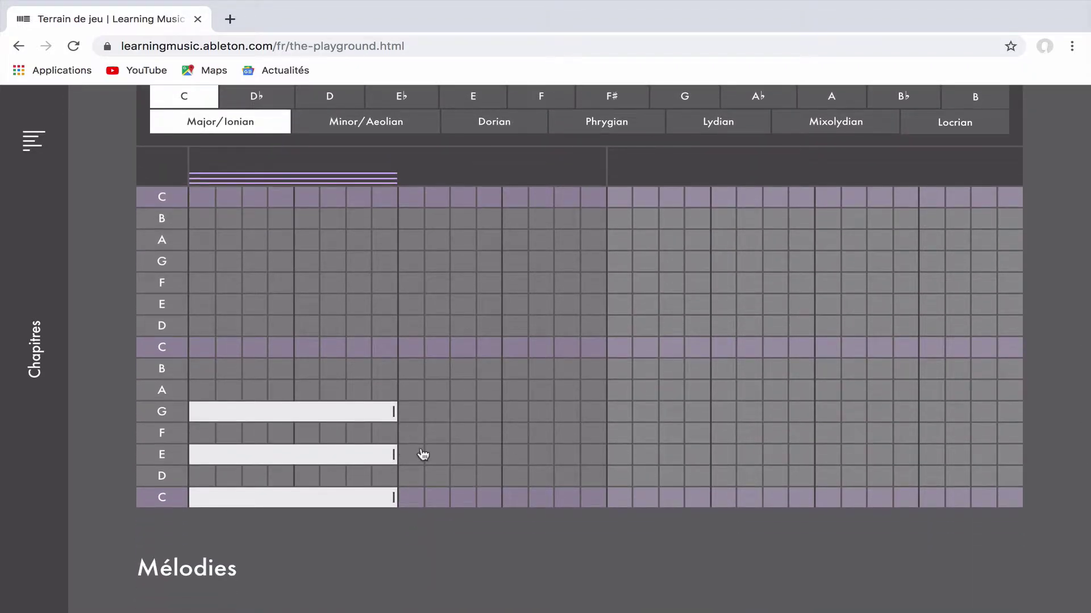
Add an eight-step F chord (F, A, C) after the opening C chord.
click(415, 447)
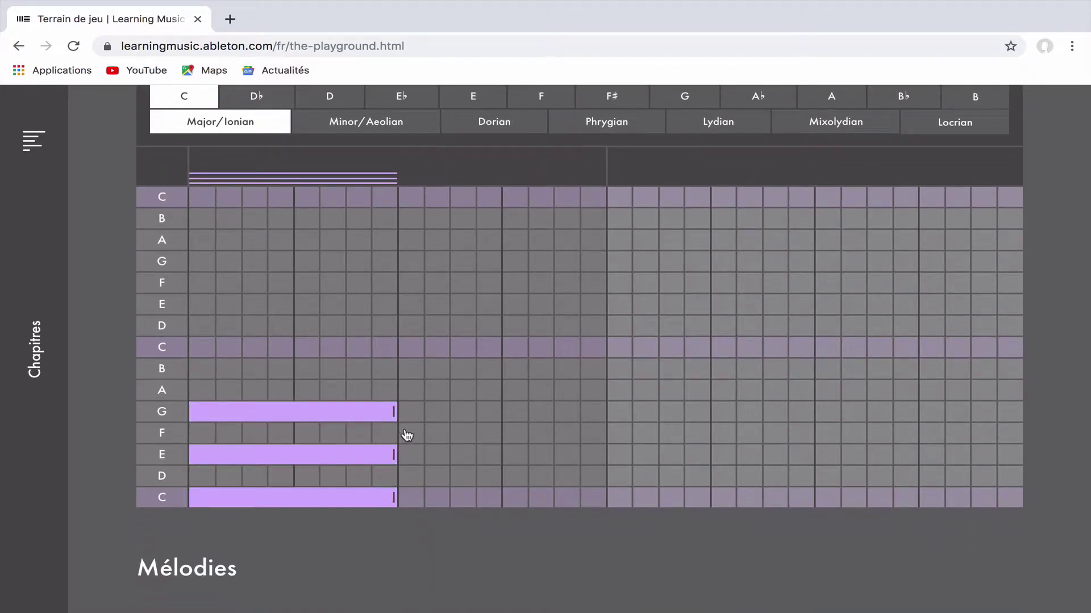
click(406, 434)
click(415, 389)
click(414, 349)
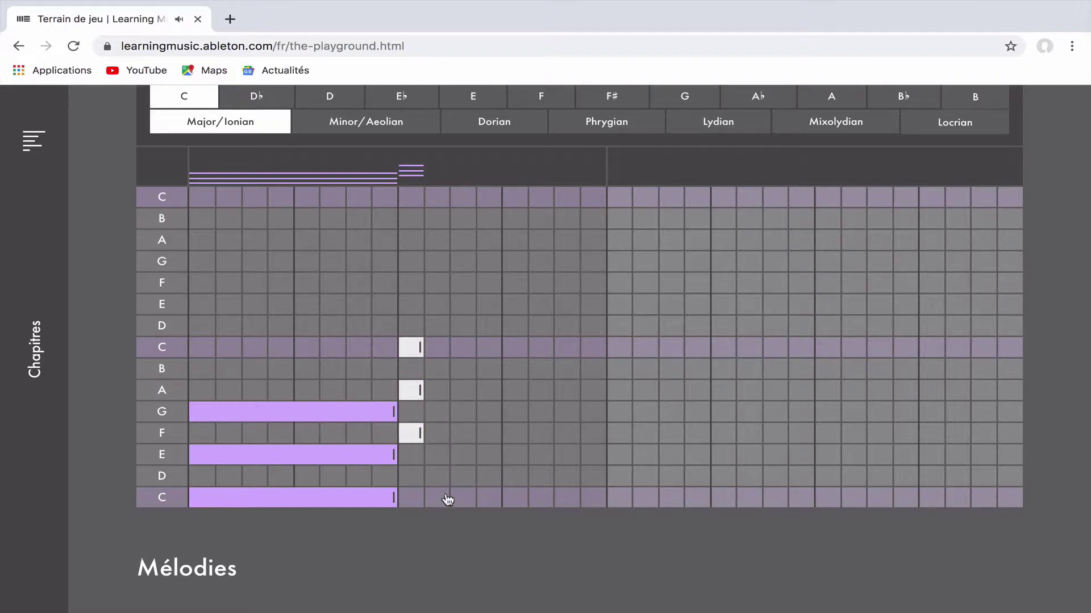
drag(420, 439, 593, 449)
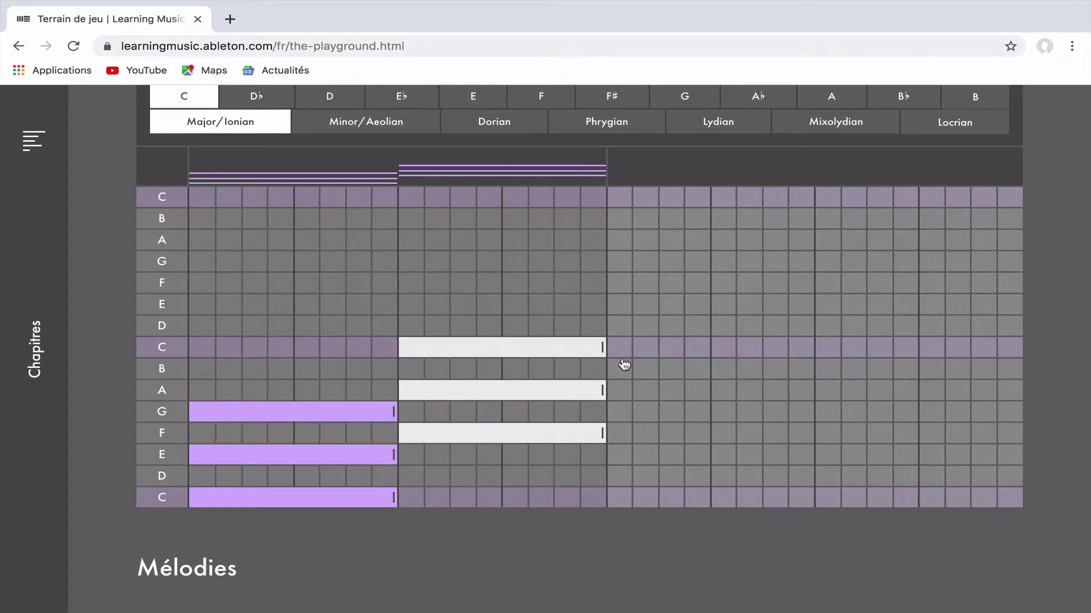
Add an eight-step G chord (G, B, D) in the third bar.
click(616, 414)
click(619, 414)
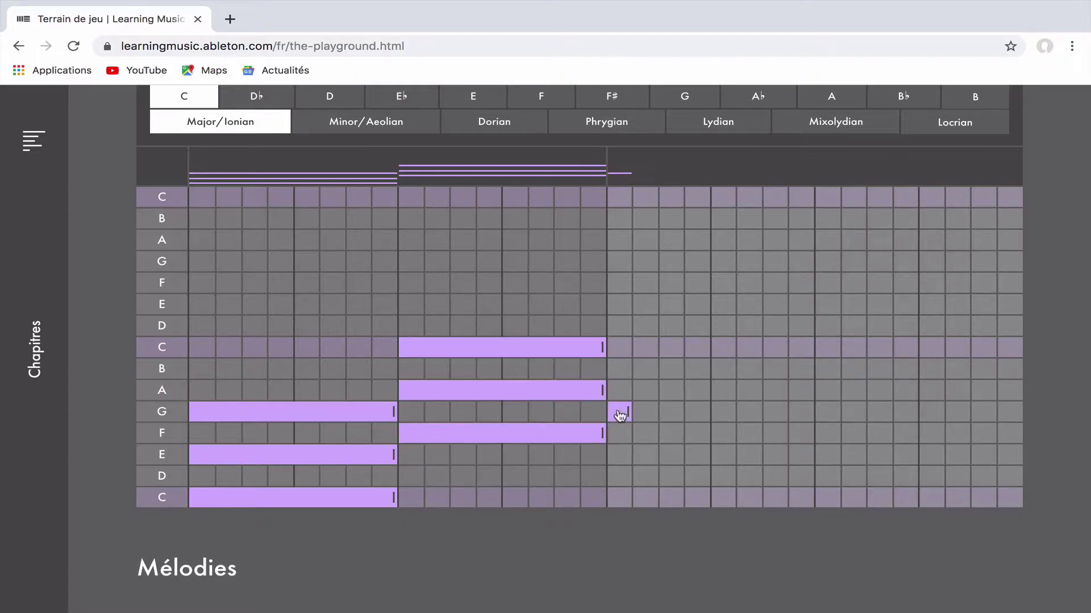
click(619, 368)
click(619, 326)
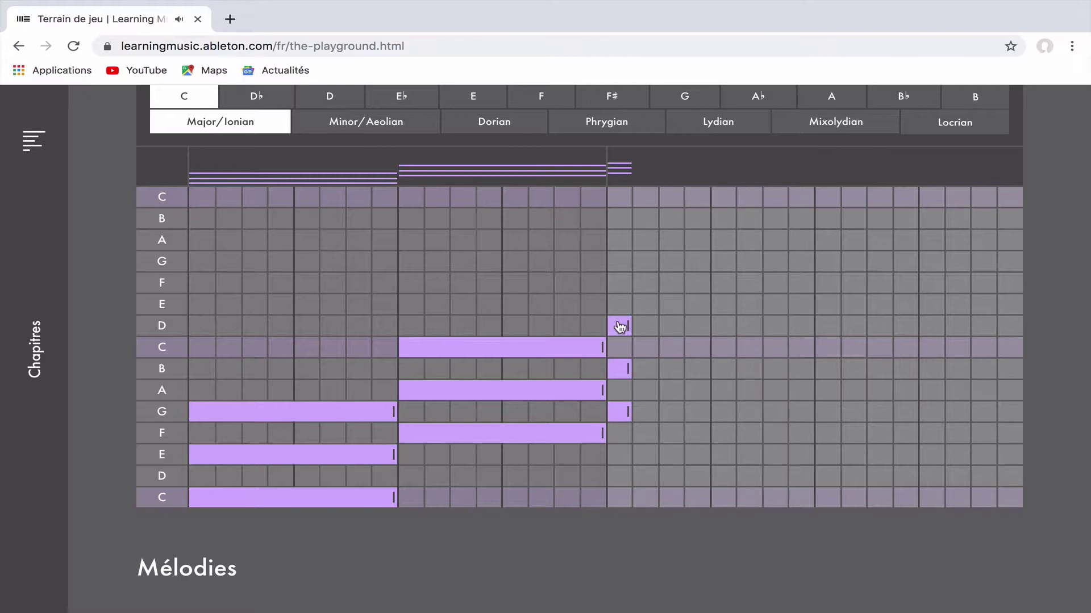
drag(639, 436, 811, 414)
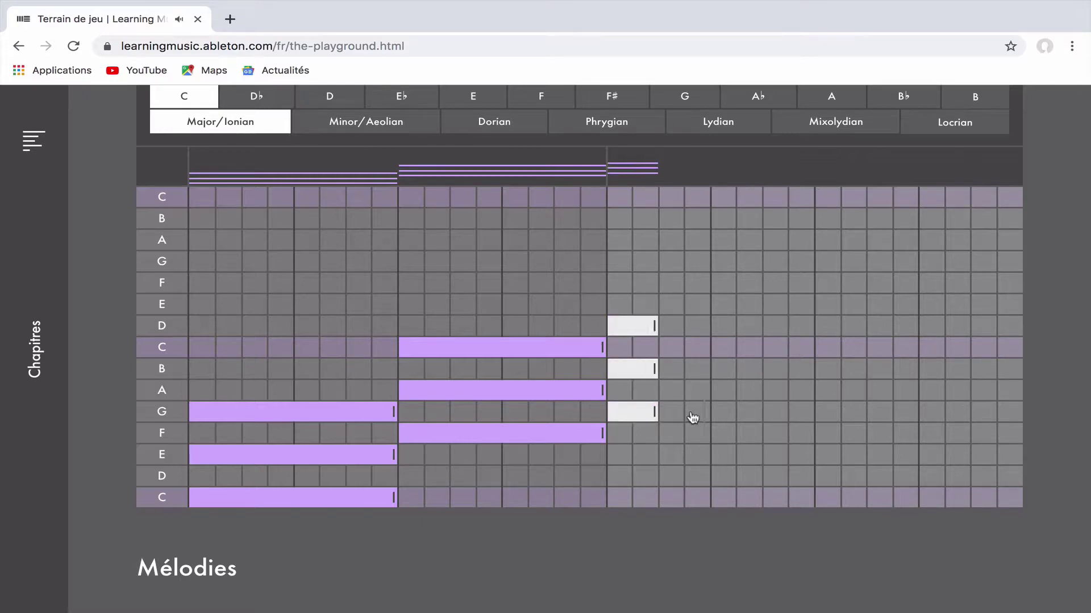
Add a final eight-step C chord (C, E, G) in the last bar.
click(827, 498)
click(827, 455)
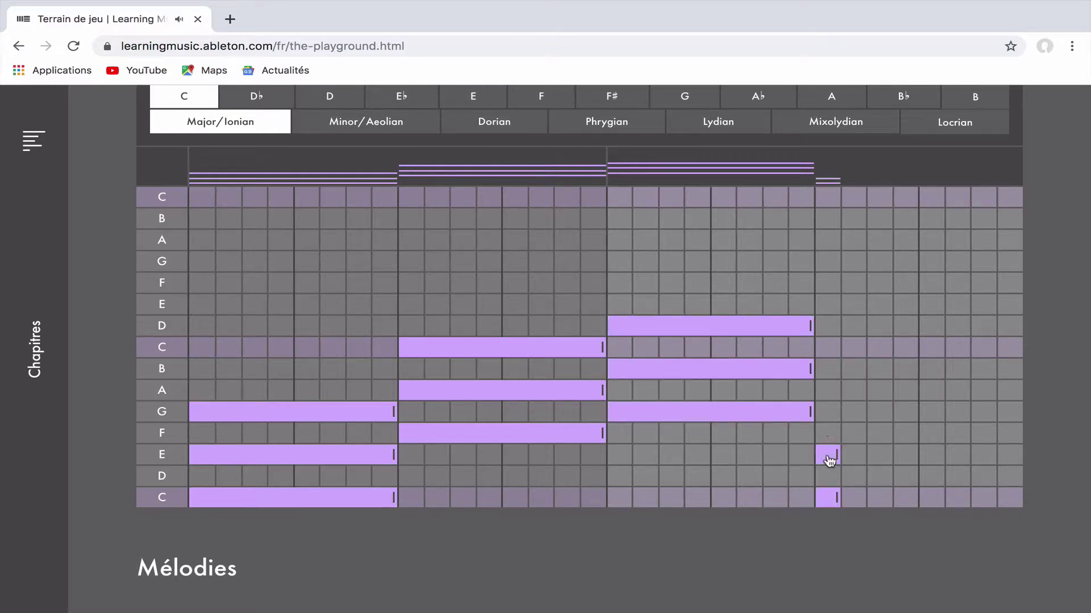
click(828, 415)
mouse_move(834, 380)
mouse_down()
mouse_move(845, 511)
mouse_move(1032, 501)
mouse_up()
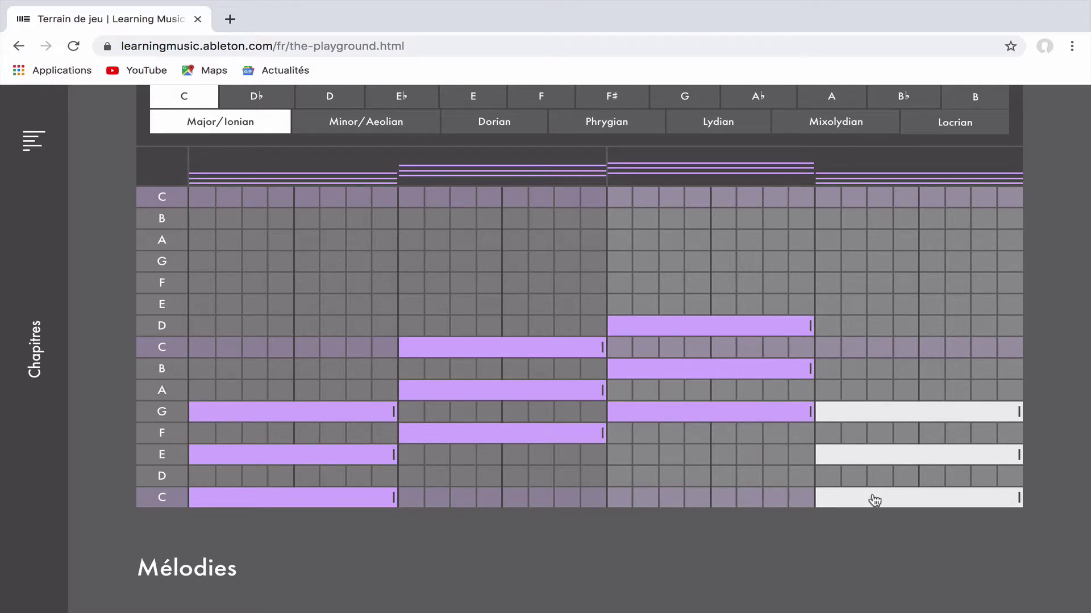
scroll(340, 385, up, 1)
scroll(341, 385, up, 2)
scroll(341, 385, up, 4)
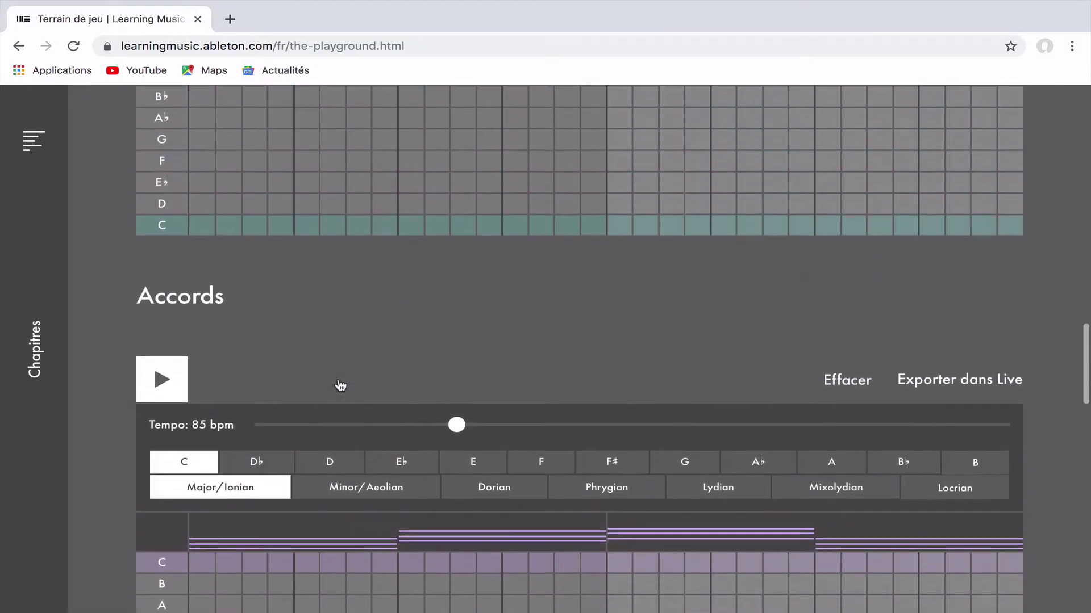
scroll(341, 385, up, 3)
scroll(341, 385, up, 1)
scroll(341, 385, up, 3)
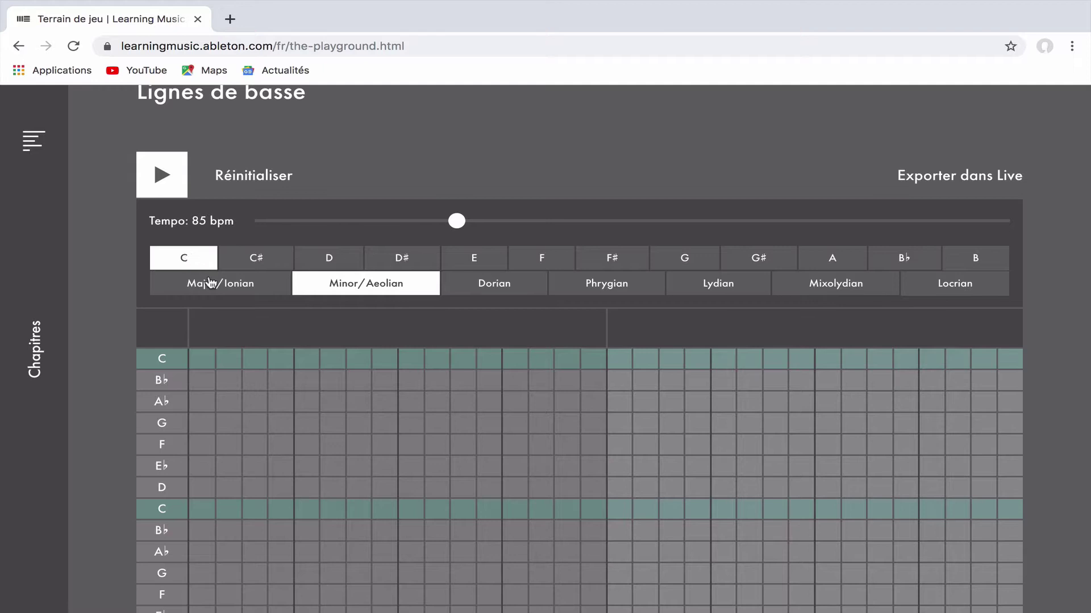
Set the Lignes de basse grid to C Major/Ionian, matching the Accords grid.
click(210, 284)
scroll(264, 296, down, 2)
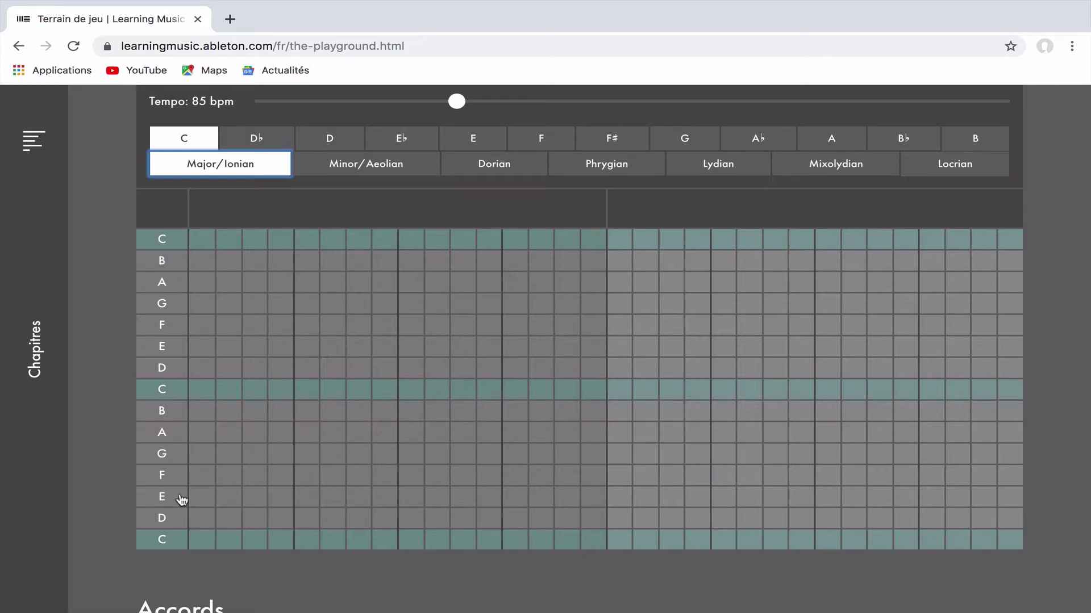
scroll(186, 552, down, 2)
scroll(187, 554, down, 4)
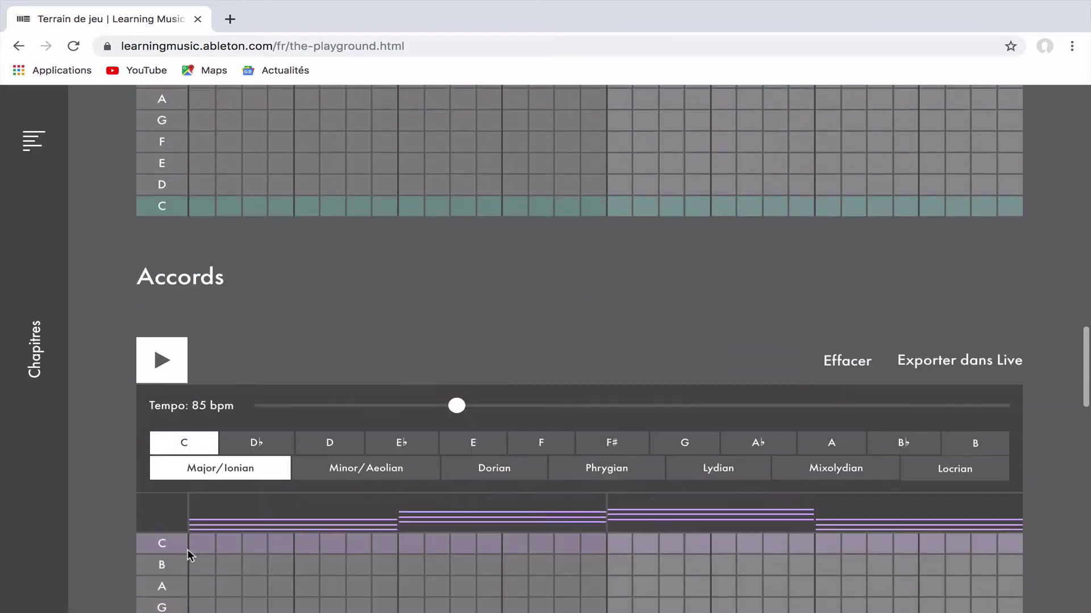
scroll(187, 550, down, 2)
scroll(189, 555, down, 4)
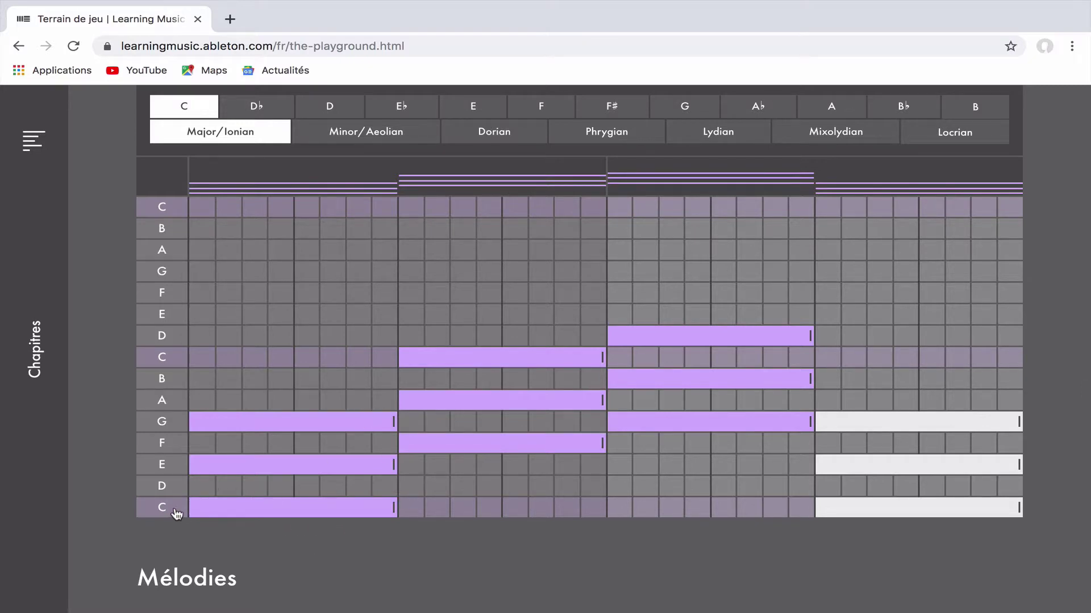
scroll(237, 489, up, 4)
scroll(238, 489, up, 3)
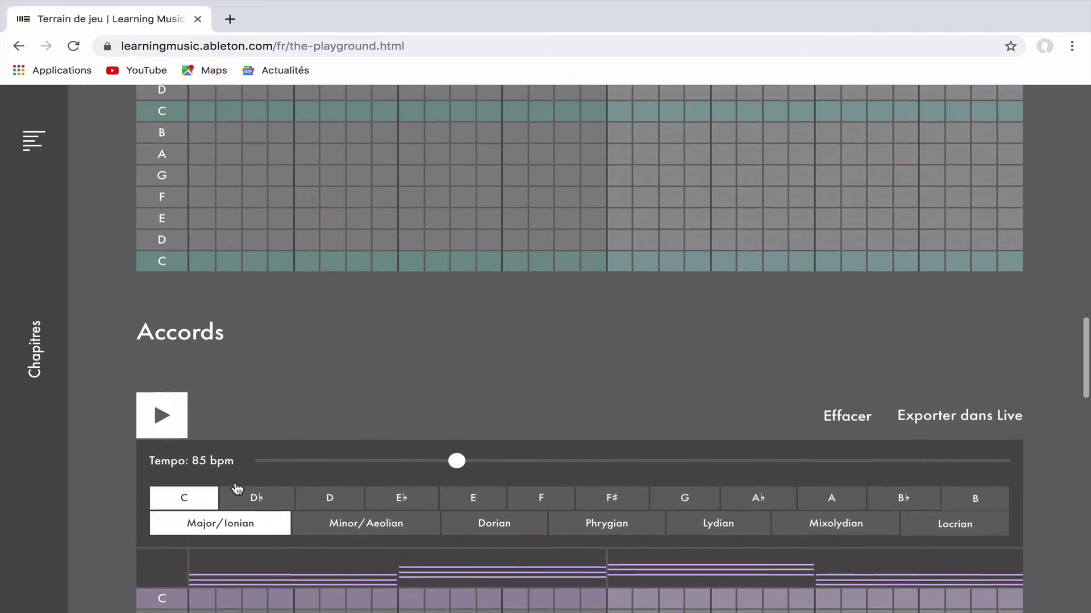
Add whole-bar bass notes: C in bar one and F in bar two.
click(204, 276)
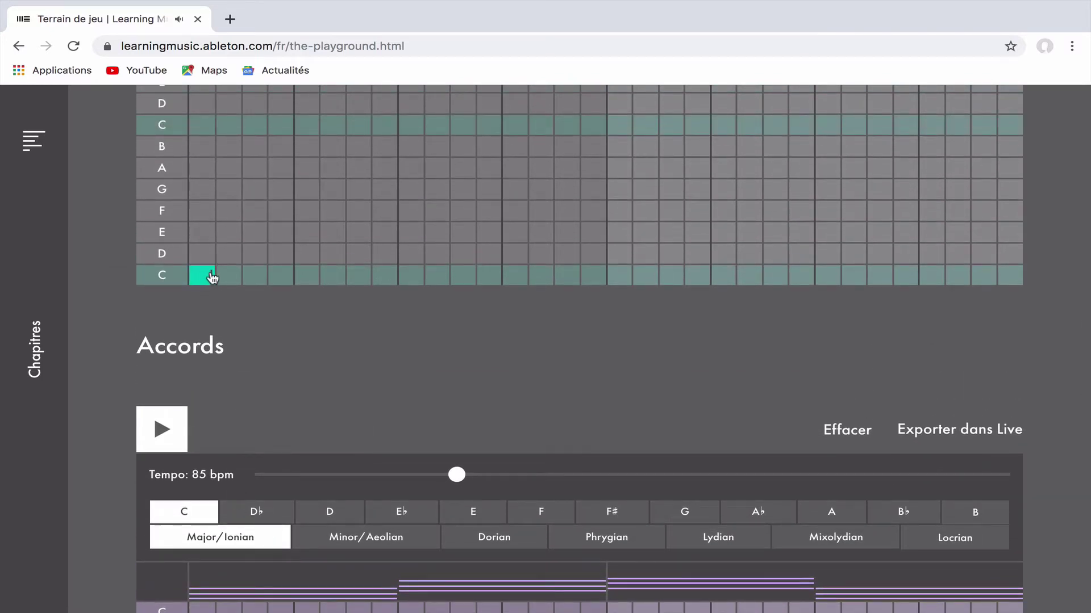
drag(227, 292, 392, 293)
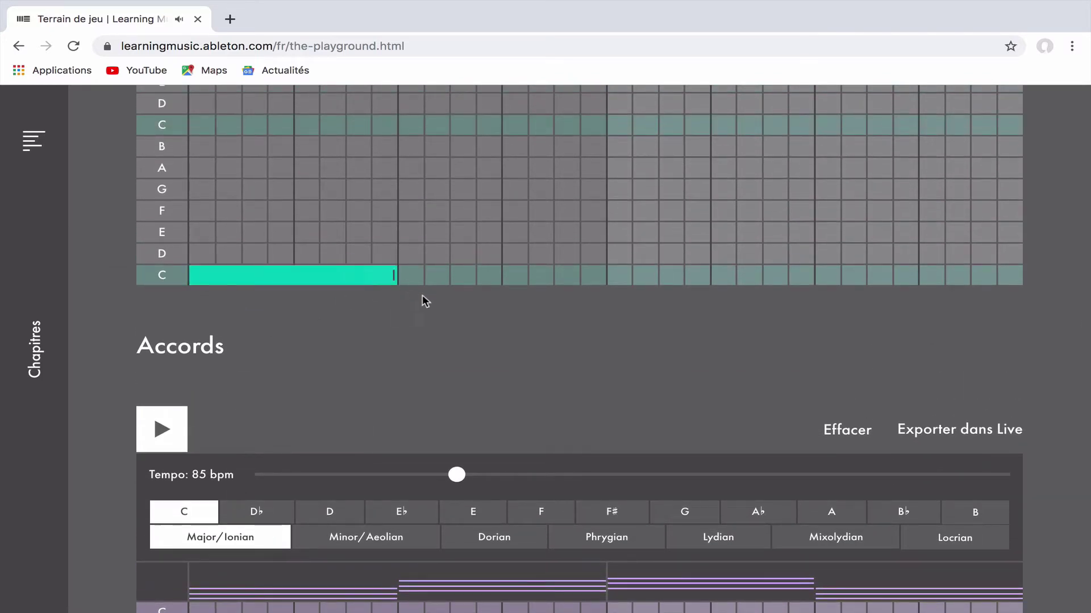
scroll(392, 344, down, 1)
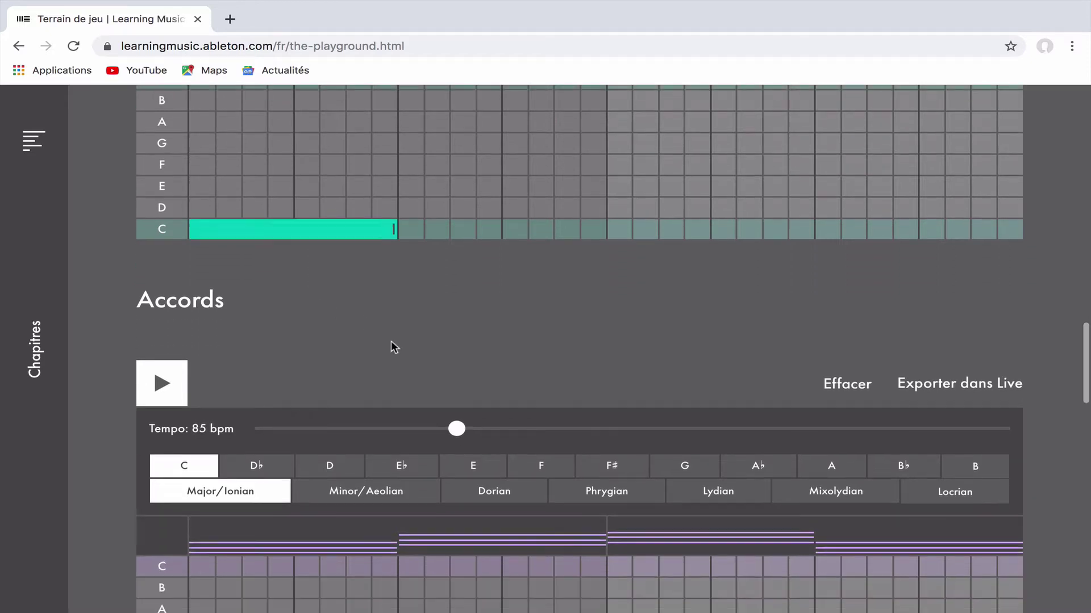
scroll(392, 344, down, 2)
scroll(392, 344, down, 3)
scroll(392, 344, down, 1)
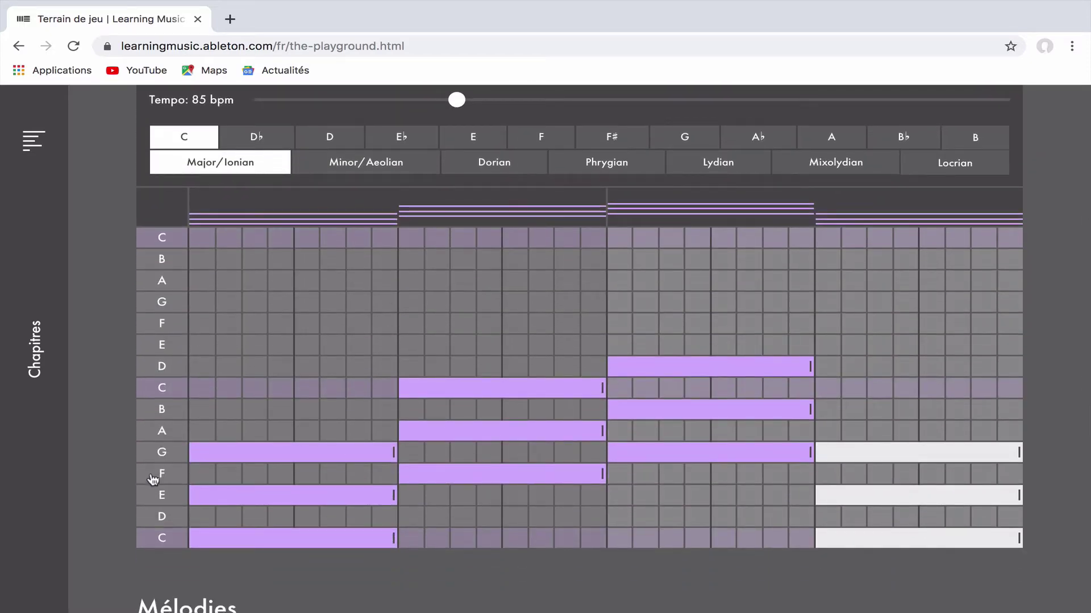
scroll(480, 479, up, 4)
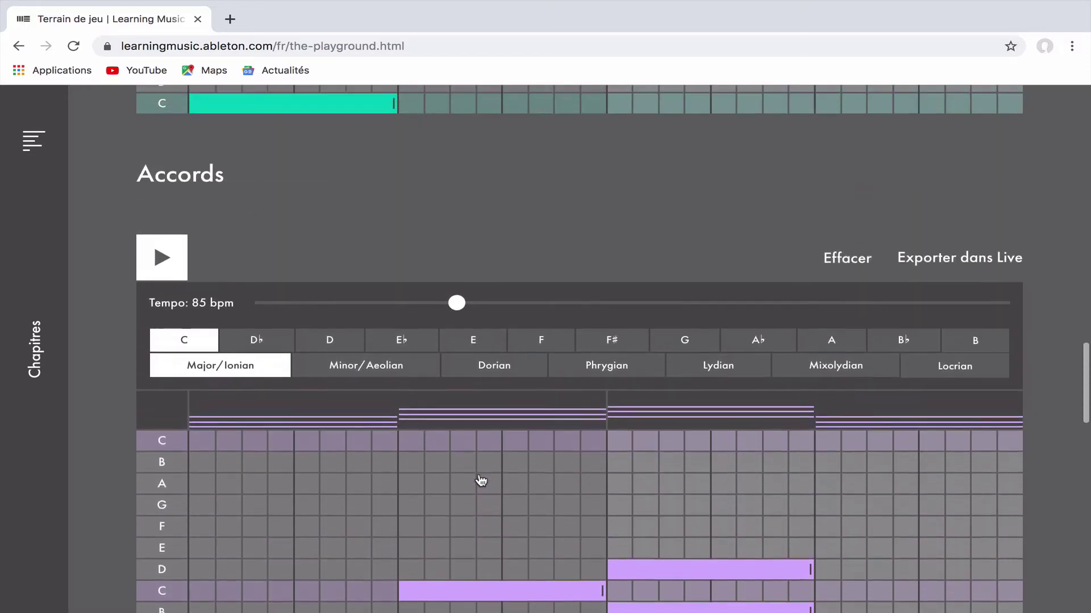
scroll(480, 414, up, 3)
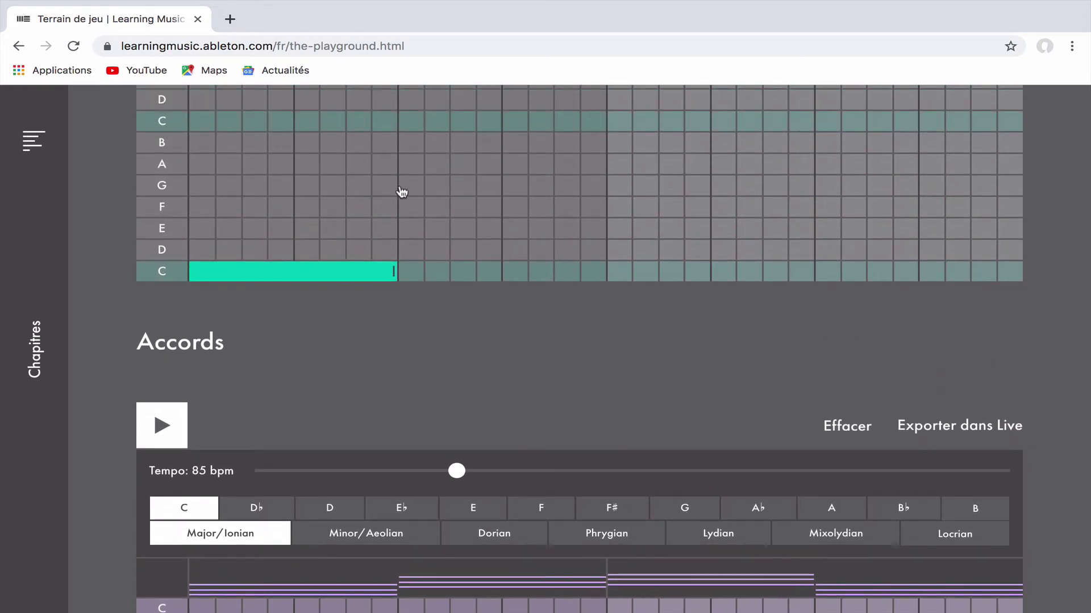
click(410, 207)
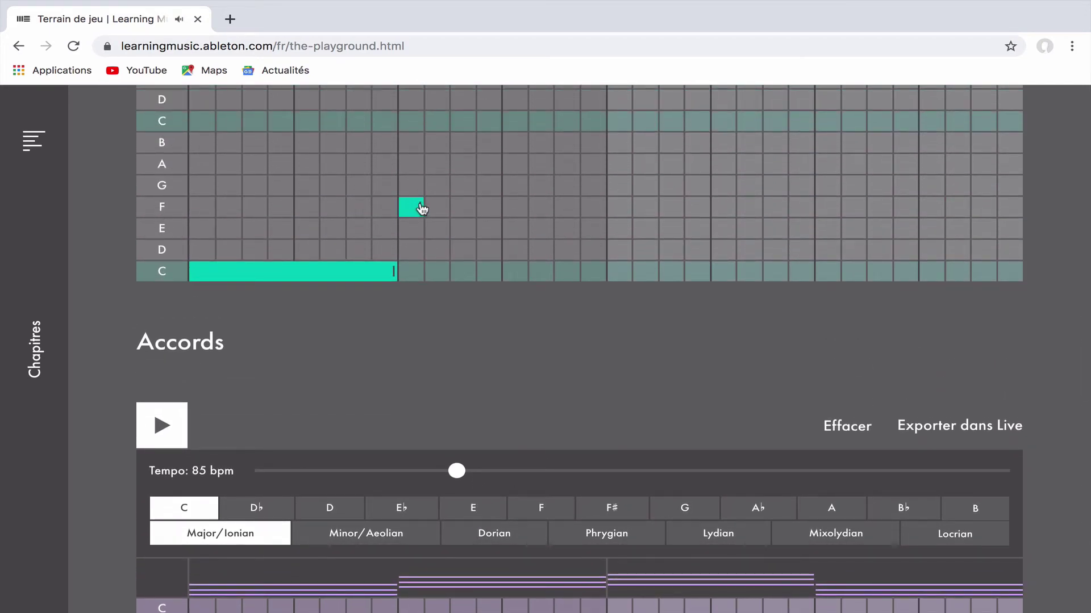
drag(421, 208, 602, 215)
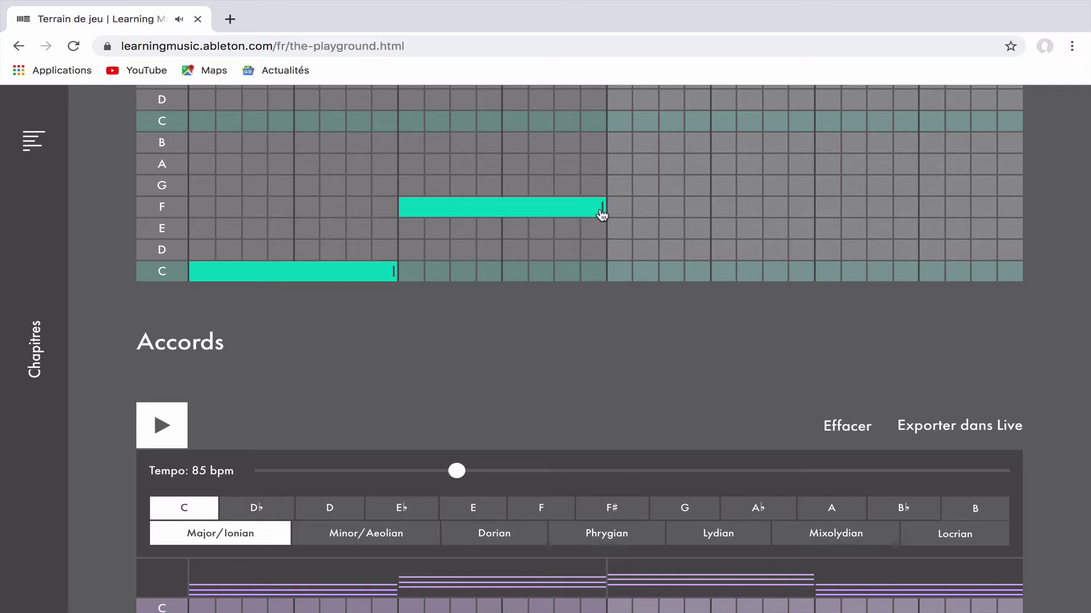
Add whole-bar bass notes: G in bar three and C in bar four.
scroll(632, 300, down, 2)
scroll(631, 300, down, 4)
scroll(624, 318, down, 2)
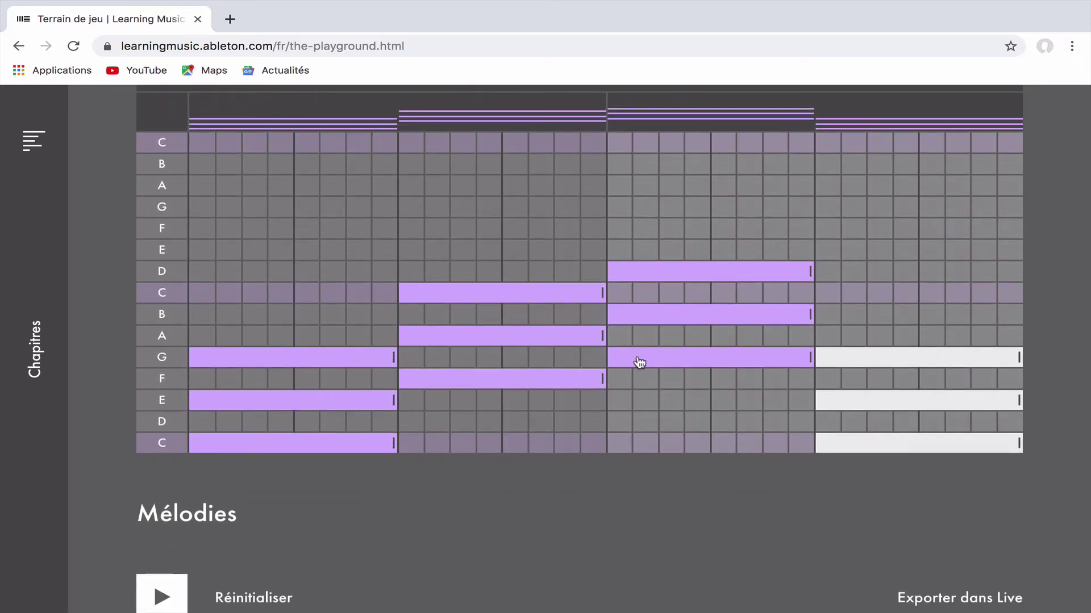
scroll(769, 367, up, 5)
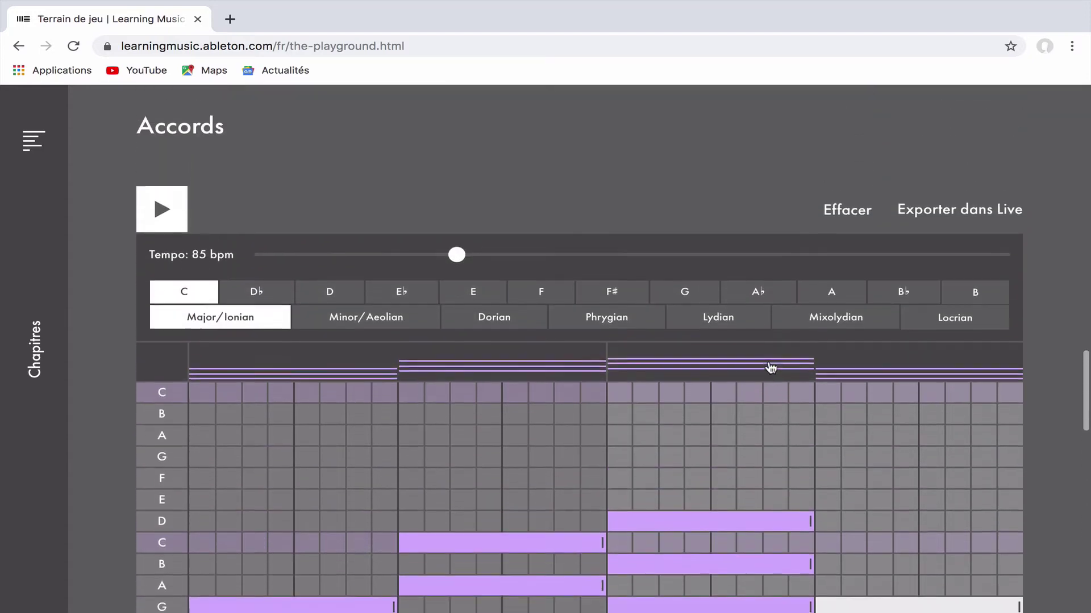
scroll(769, 367, up, 3)
click(620, 184)
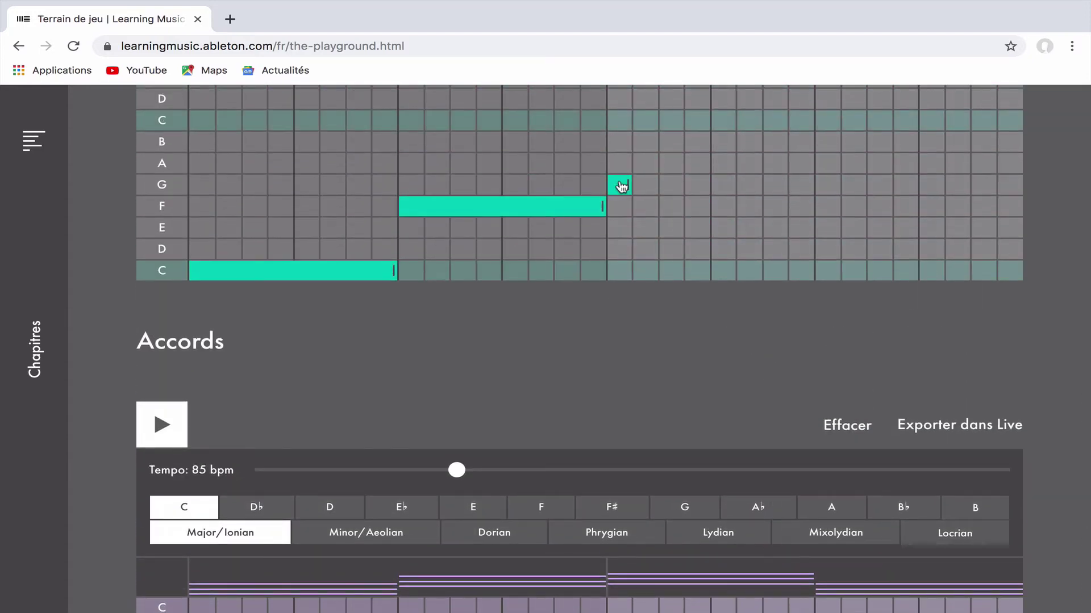
drag(630, 185, 814, 186)
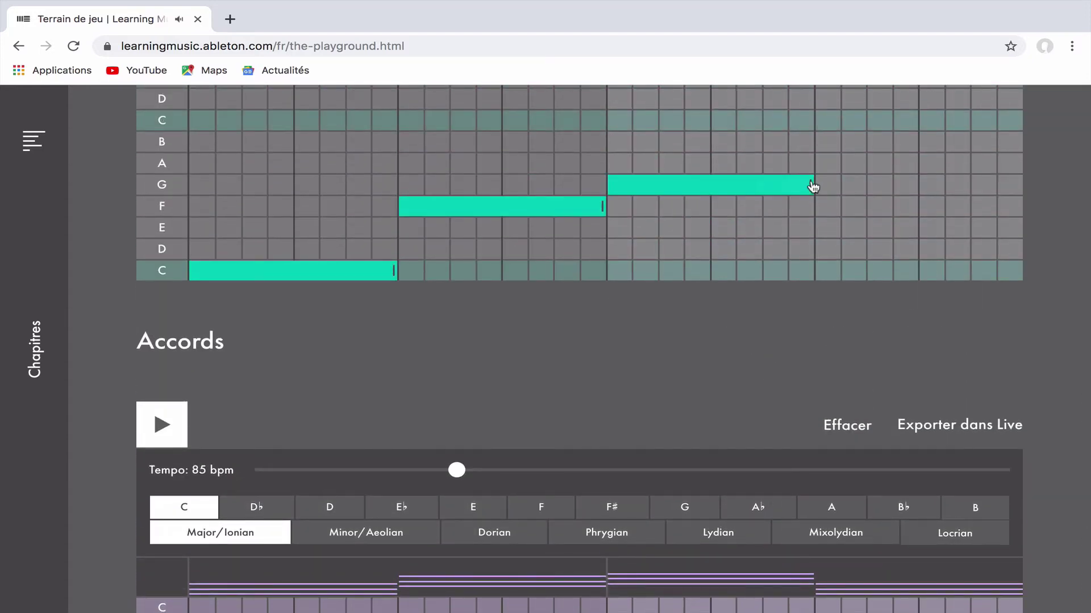
scroll(839, 340, down, 5)
scroll(847, 369, down, 1)
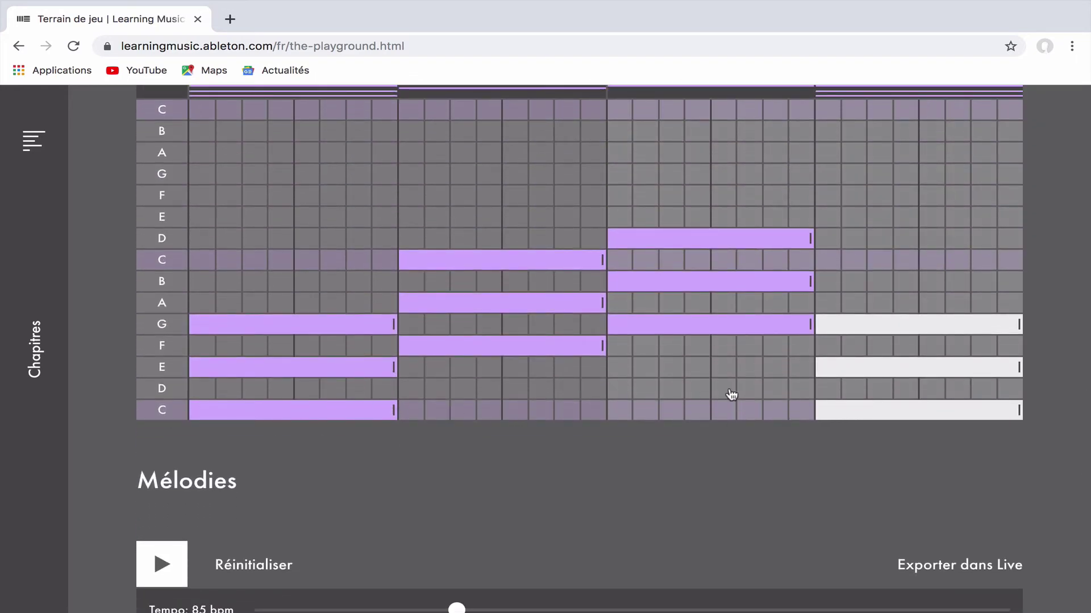
scroll(821, 378, up, 2)
scroll(824, 379, up, 3)
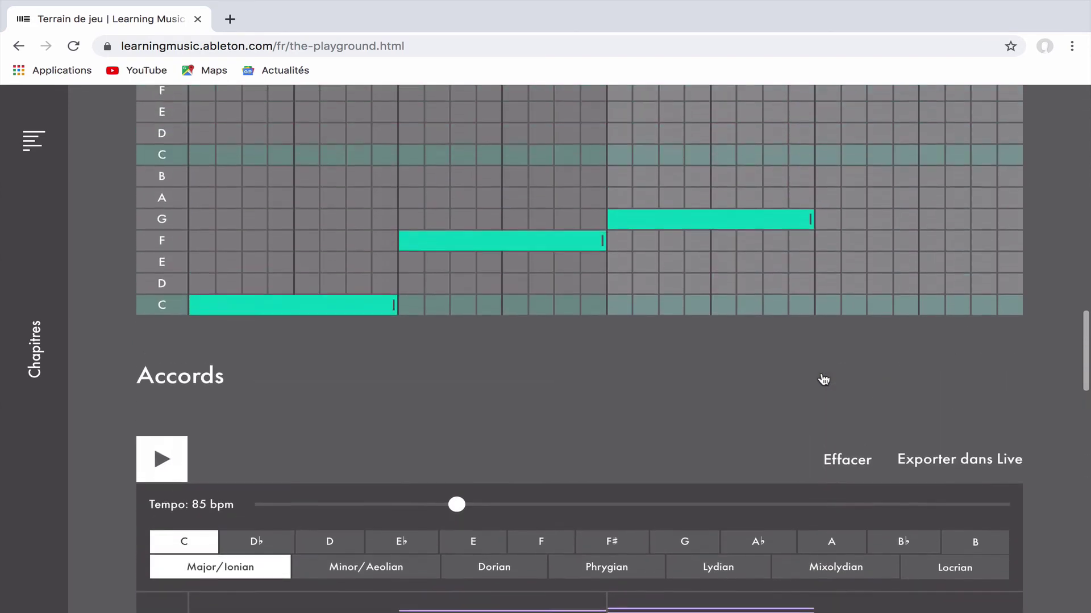
click(827, 317)
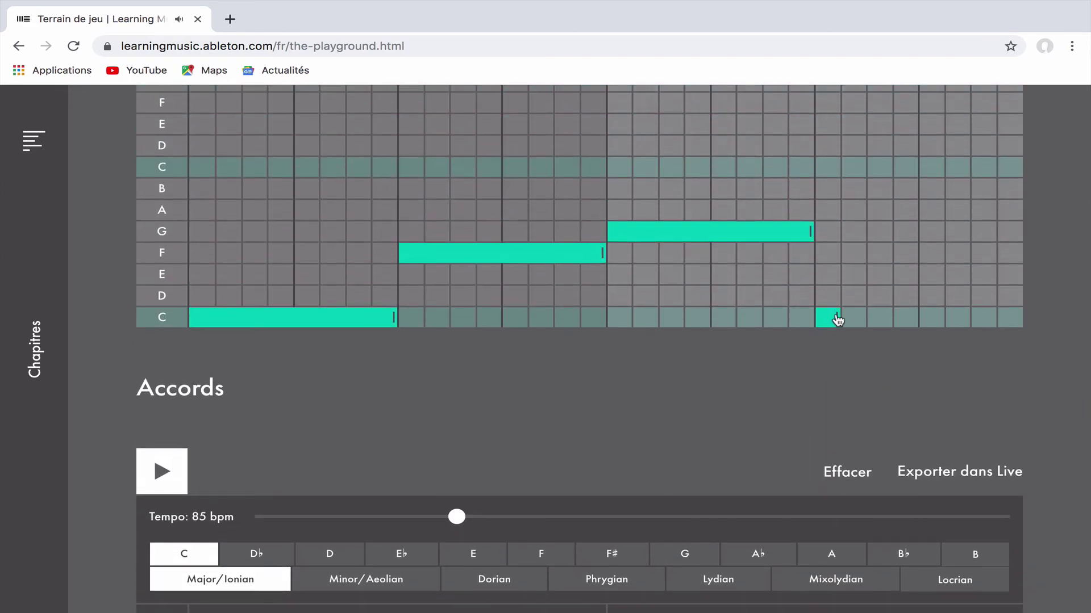
drag(838, 320, 1019, 320)
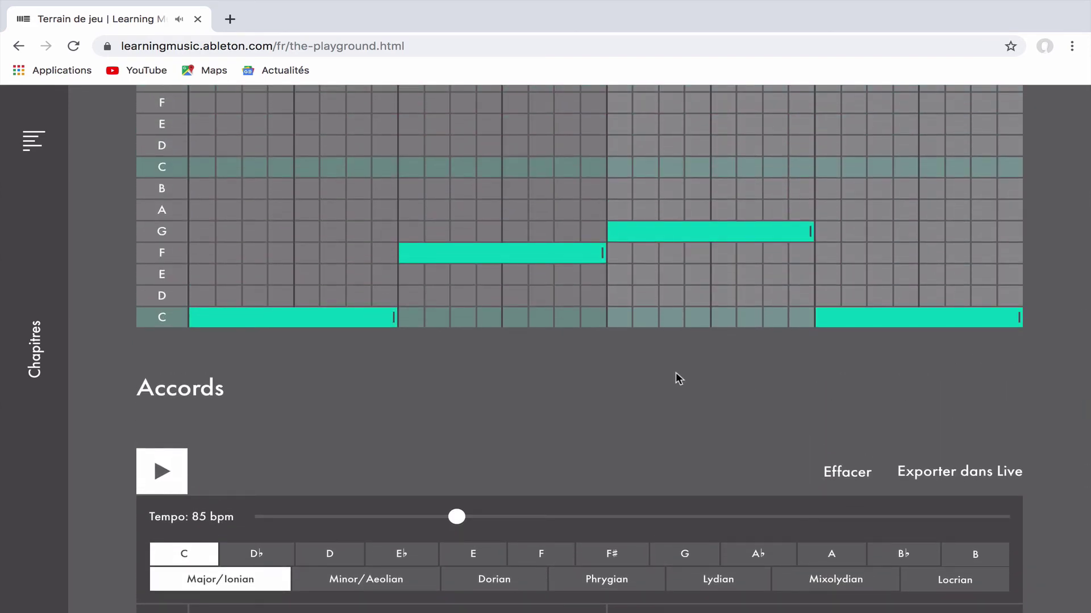
scroll(676, 375, down, 1)
scroll(674, 375, down, 1)
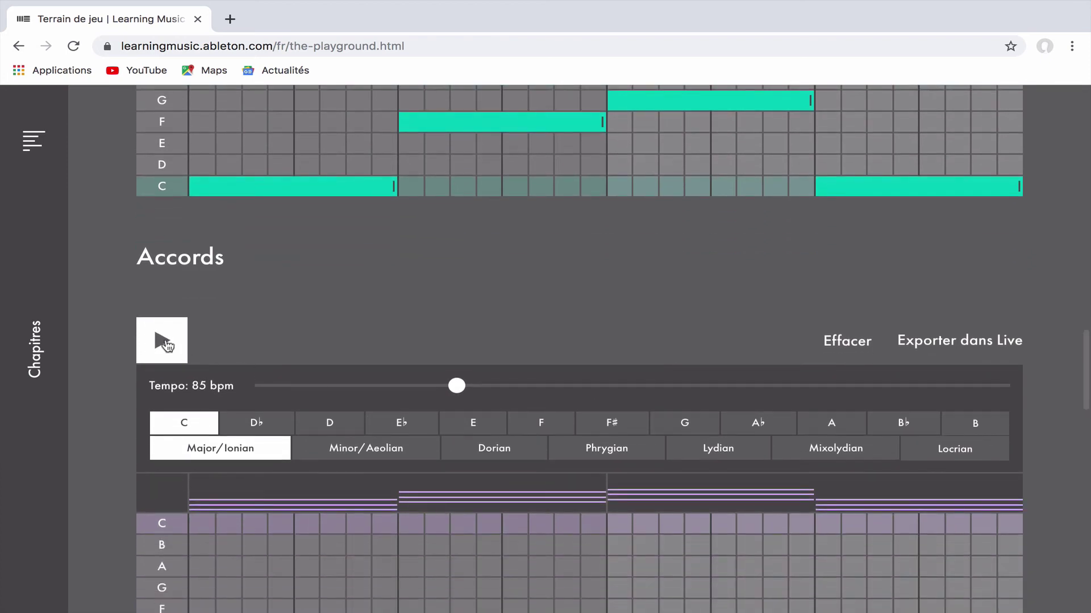
Play the Accords progression and bass line together at 85 bpm, then stop the chords.
click(163, 342)
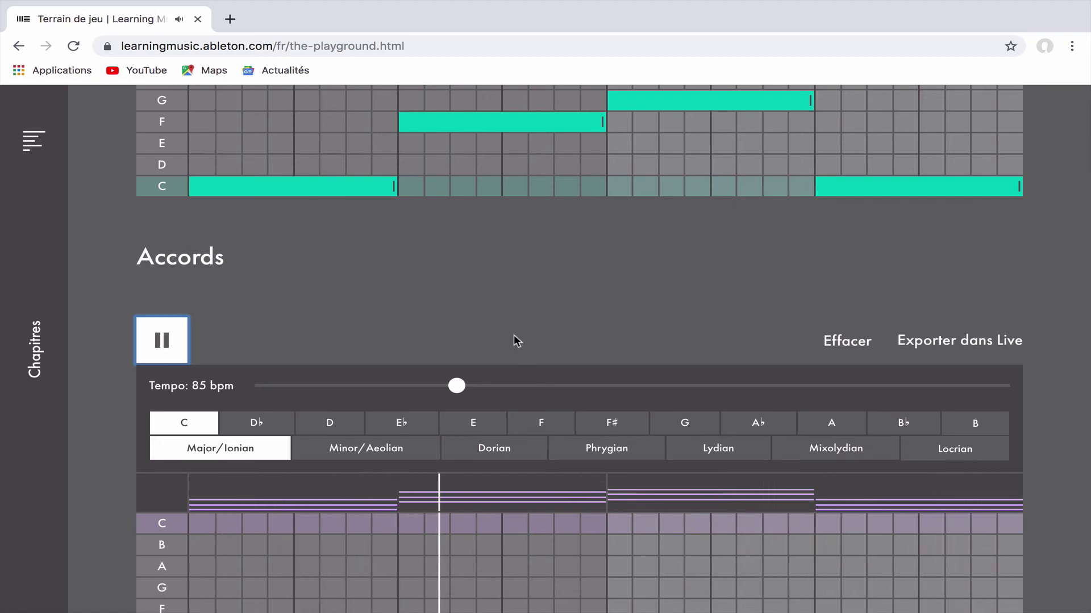
scroll(514, 341, up, 3)
scroll(513, 341, up, 4)
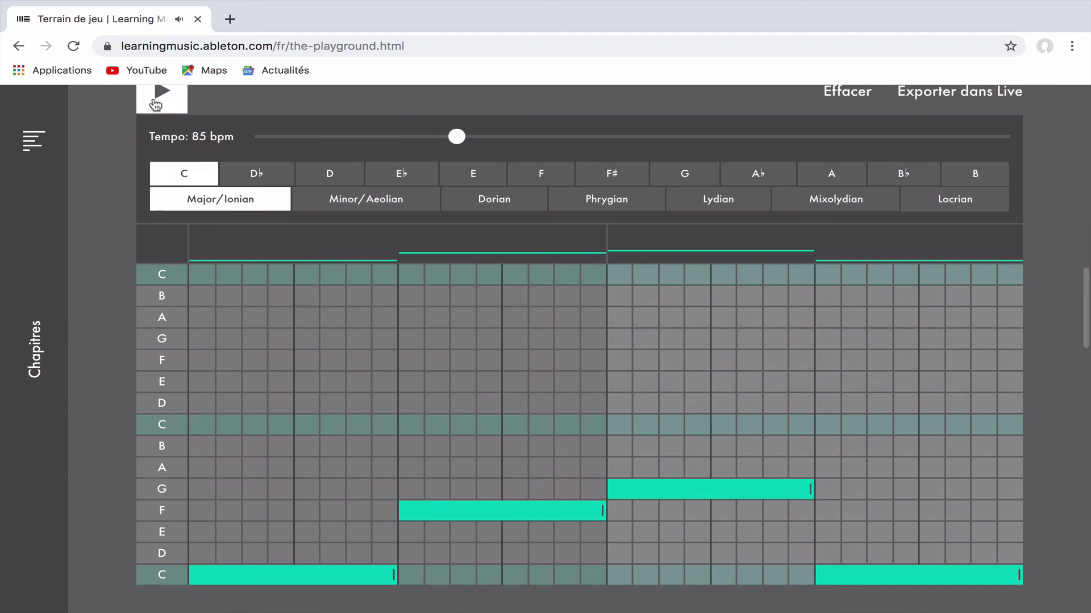
click(155, 104)
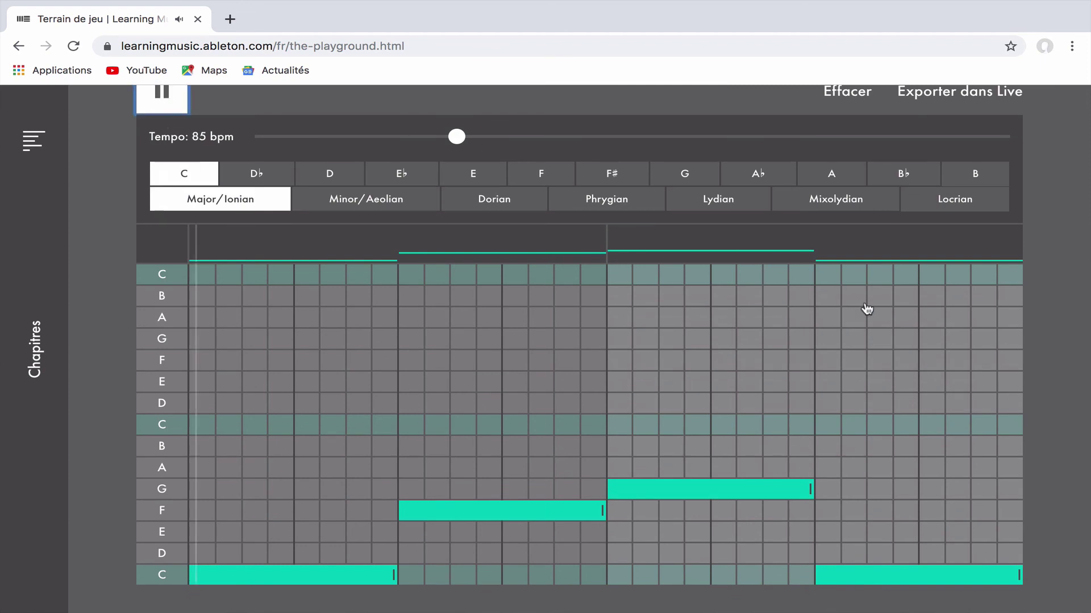
scroll(867, 307, down, 4)
scroll(867, 309, down, 2)
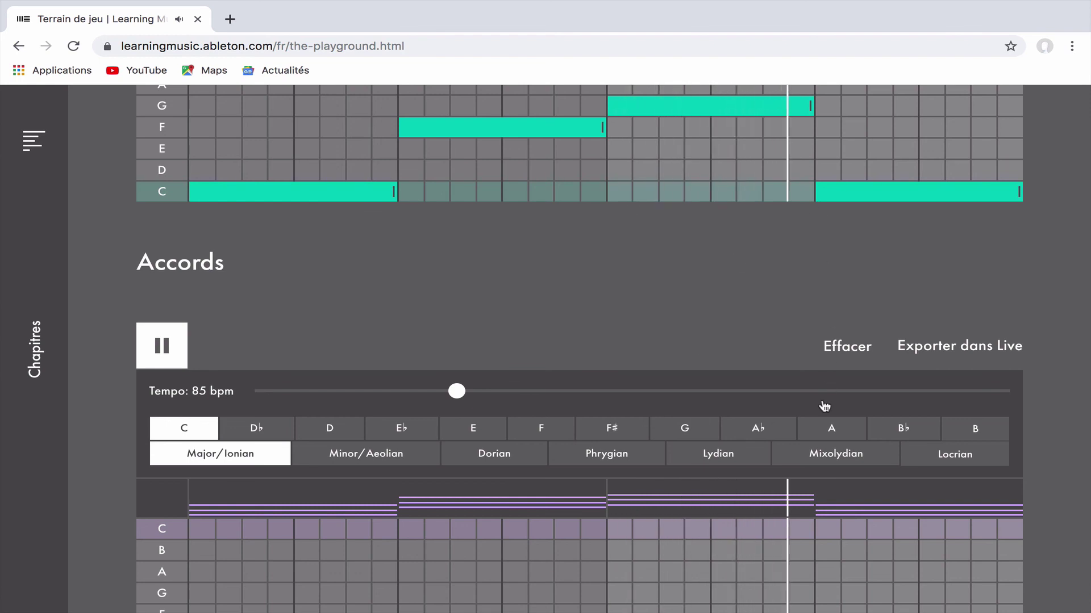
click(162, 345)
scroll(291, 279, up, 3)
scroll(290, 280, up, 4)
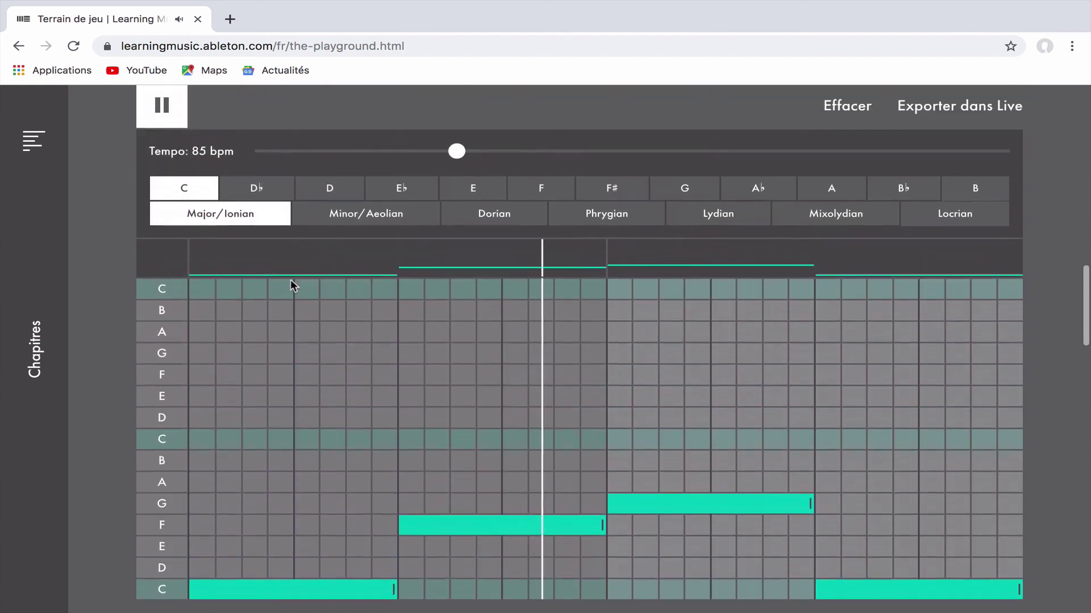